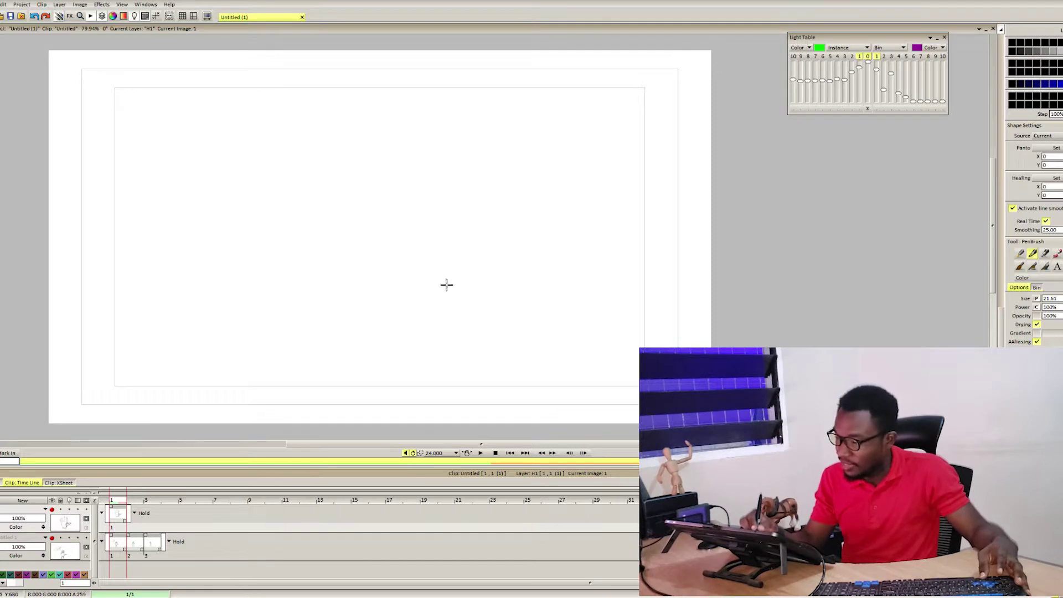
# - Shrink the timeline area to give the canvas more room and add a new animation layer
pyautogui.moveTo(450, 301)
pyautogui.mouseDown()
pyautogui.moveTo(457, 311)
pyautogui.moveTo(467, 288)
pyautogui.mouseUp()
pyautogui.press('-')
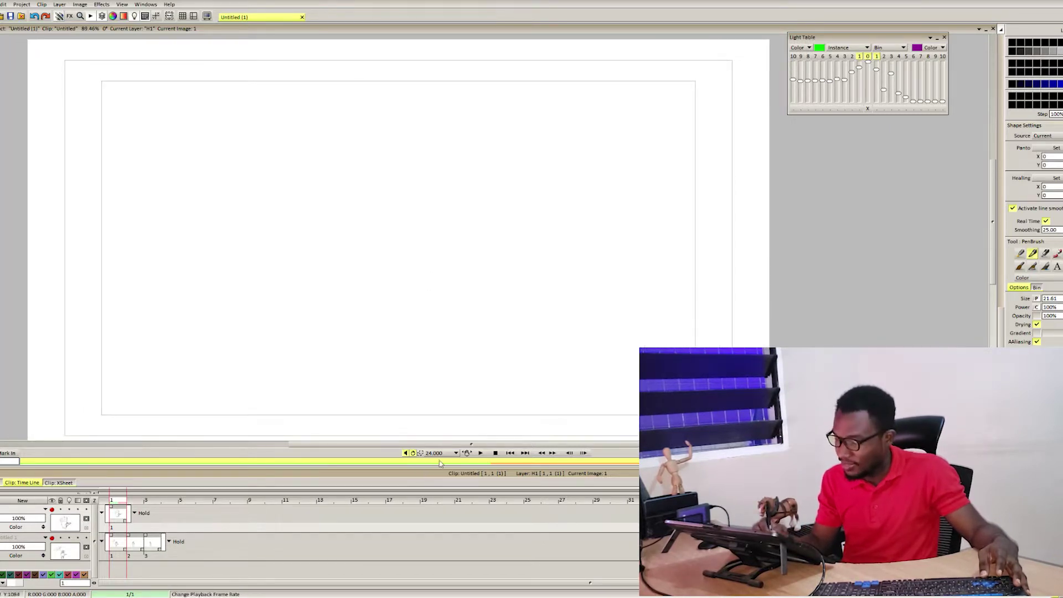
pyautogui.moveTo(434, 468); pyautogui.dragTo(430, 487)
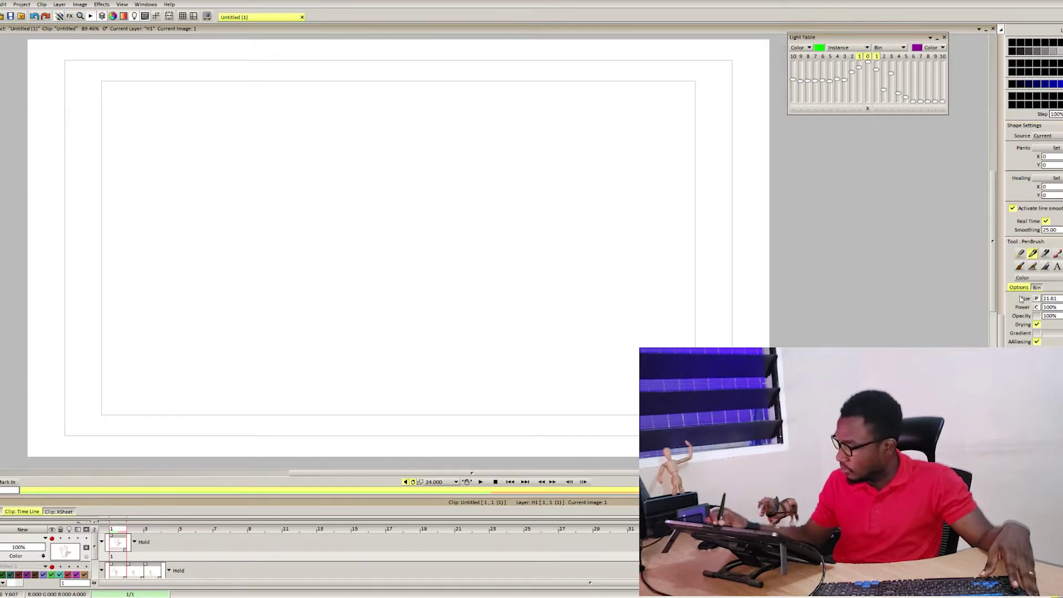
pyautogui.moveTo(329, 222); pyautogui.dragTo(342, 222)
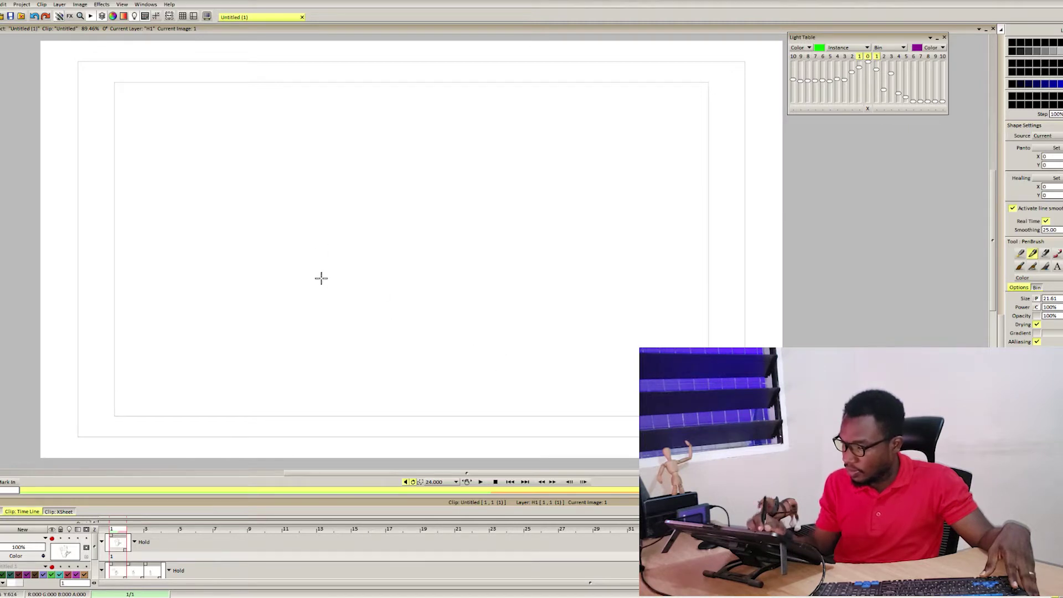
pyautogui.moveTo(504, 393); pyautogui.dragTo(497, 414)
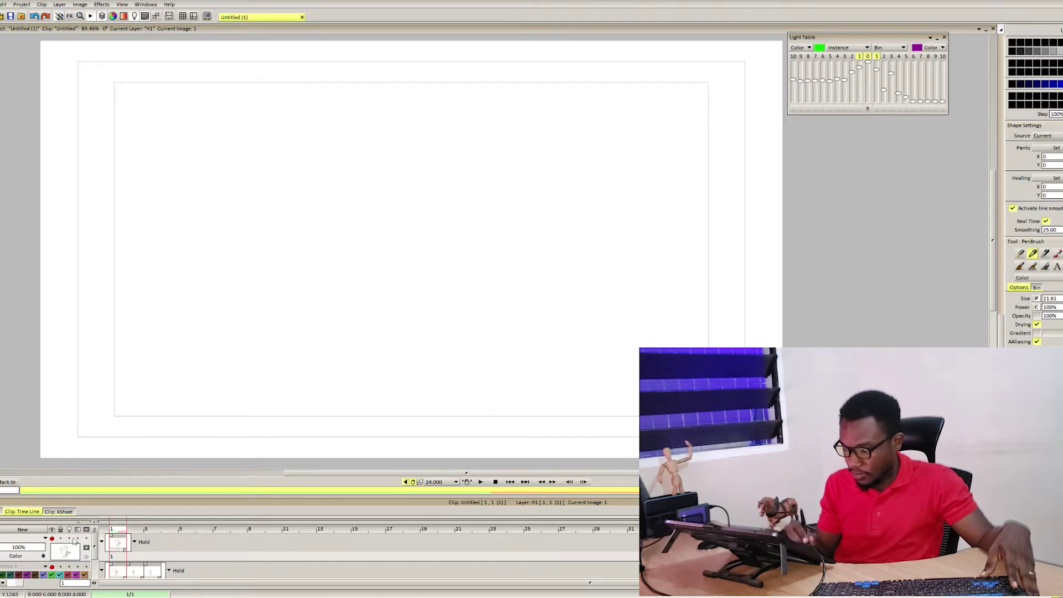
pyautogui.click(22, 529)
pyautogui.click(406, 185)
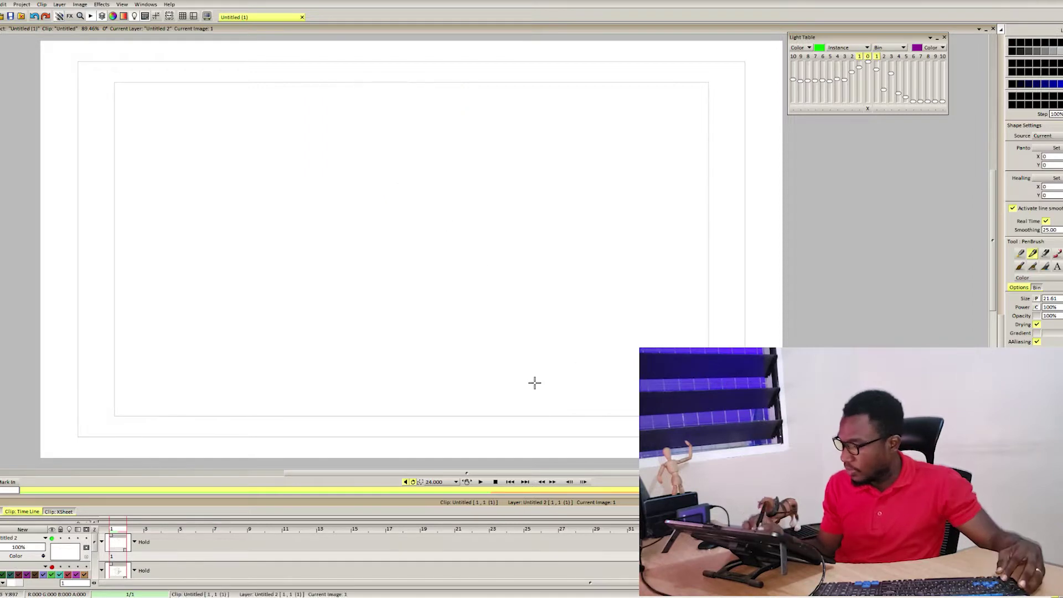
# - Handwrite the label "Octagon" near the canvas's lower-right corner and draw a rectangular box around it
pyautogui.moveTo(526, 382); pyautogui.dragTo(532, 381)
pyautogui.moveTo(560, 392); pyautogui.dragTo(562, 410)
pyautogui.moveTo(569, 382); pyautogui.dragTo(573, 411)
pyautogui.moveTo(564, 393); pyautogui.dragTo(577, 392)
pyautogui.moveTo(589, 395)
pyautogui.mouseDown()
pyautogui.moveTo(583, 423)
pyautogui.moveTo(620, 395)
pyautogui.mouseUp()
pyautogui.moveTo(632, 395); pyautogui.dragTo(642, 410)
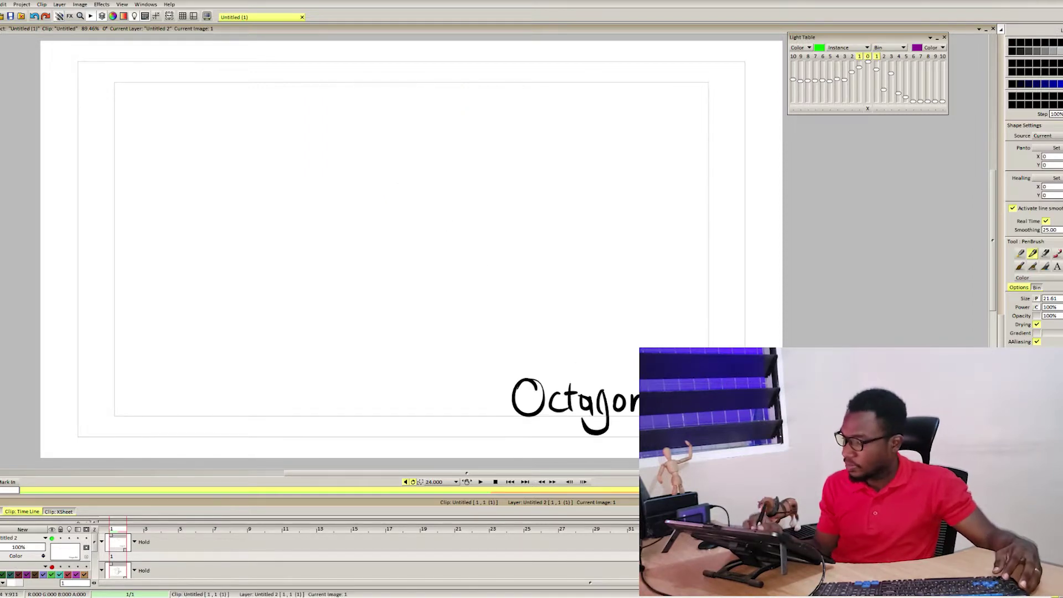
pyautogui.moveTo(637, 361); pyautogui.dragTo(487, 435)
pyautogui.moveTo(636, 435); pyautogui.dragTo(487, 438)
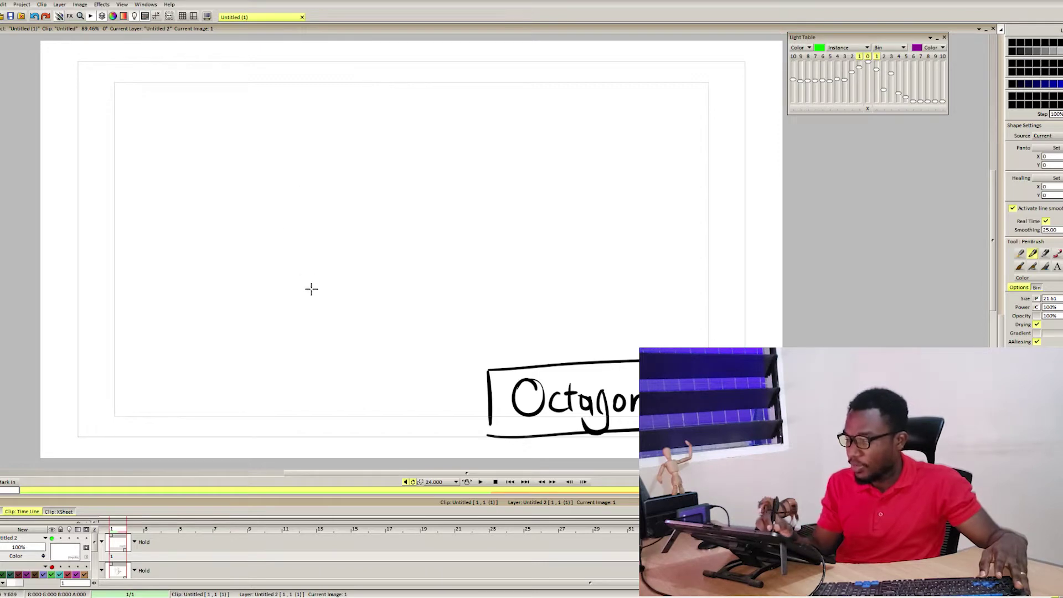
# - Sketch a large many-sided palm outline on the left half of the canvas, with short angled segments along its top
pyautogui.moveTo(275, 321)
pyautogui.mouseDown()
pyautogui.moveTo(347, 325)
pyautogui.moveTo(325, 322)
pyautogui.moveTo(376, 268)
pyautogui.moveTo(371, 195)
pyautogui.mouseUp()
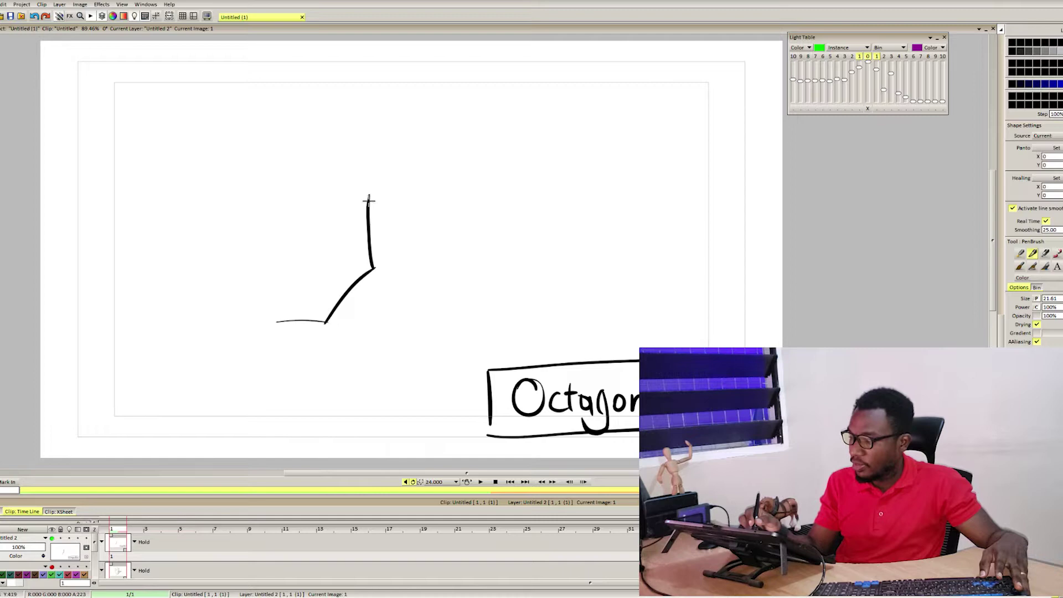
pyautogui.moveTo(363, 190)
pyautogui.mouseDown()
pyautogui.moveTo(324, 185)
pyautogui.moveTo(329, 175)
pyautogui.moveTo(262, 194)
pyautogui.moveTo(256, 216)
pyautogui.moveTo(238, 216)
pyautogui.moveTo(273, 337)
pyautogui.moveTo(316, 321)
pyautogui.mouseUp()
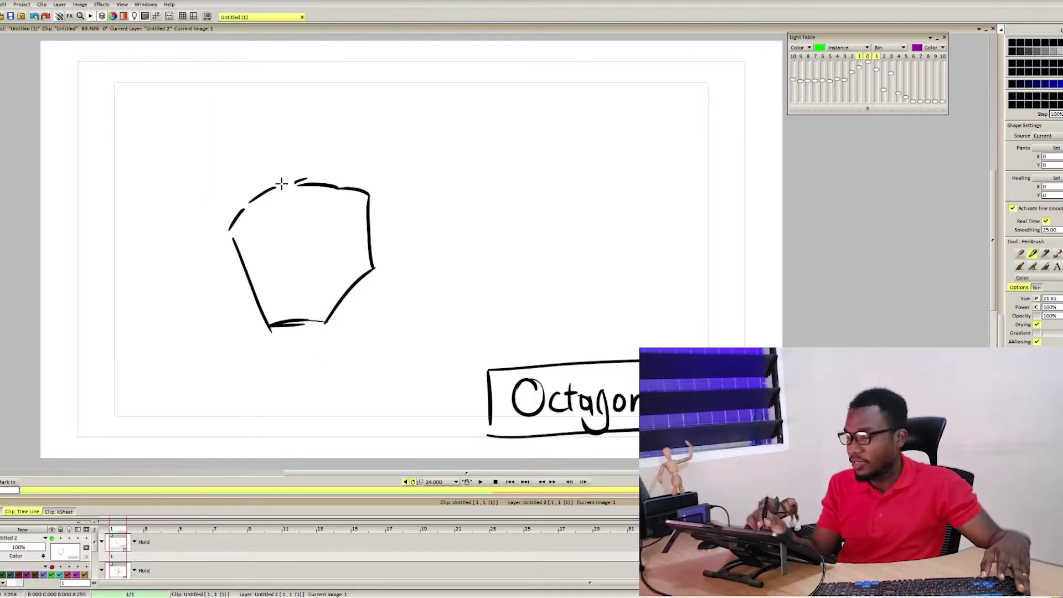
pyautogui.moveTo(277, 187); pyautogui.dragTo(286, 183)
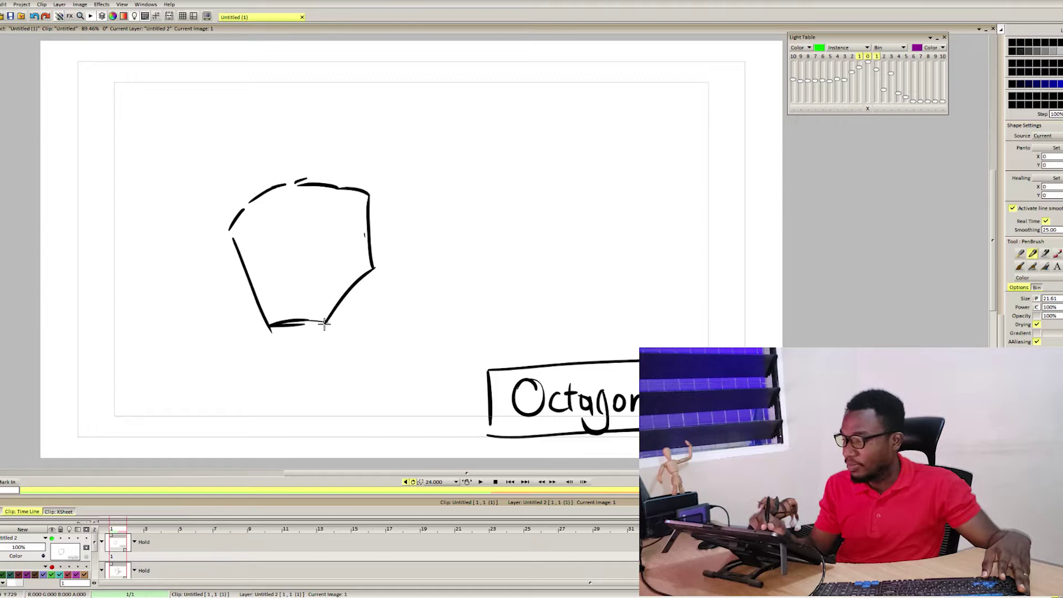
# - Draw the thumb extending from the large palm's lower right side, with a boxed end segment
pyautogui.moveTo(374, 268); pyautogui.dragTo(425, 247)
pyautogui.moveTo(327, 322); pyautogui.dragTo(450, 260)
pyautogui.moveTo(444, 261)
pyautogui.mouseDown()
pyautogui.moveTo(447, 284)
pyautogui.moveTo(398, 287)
pyautogui.mouseUp()
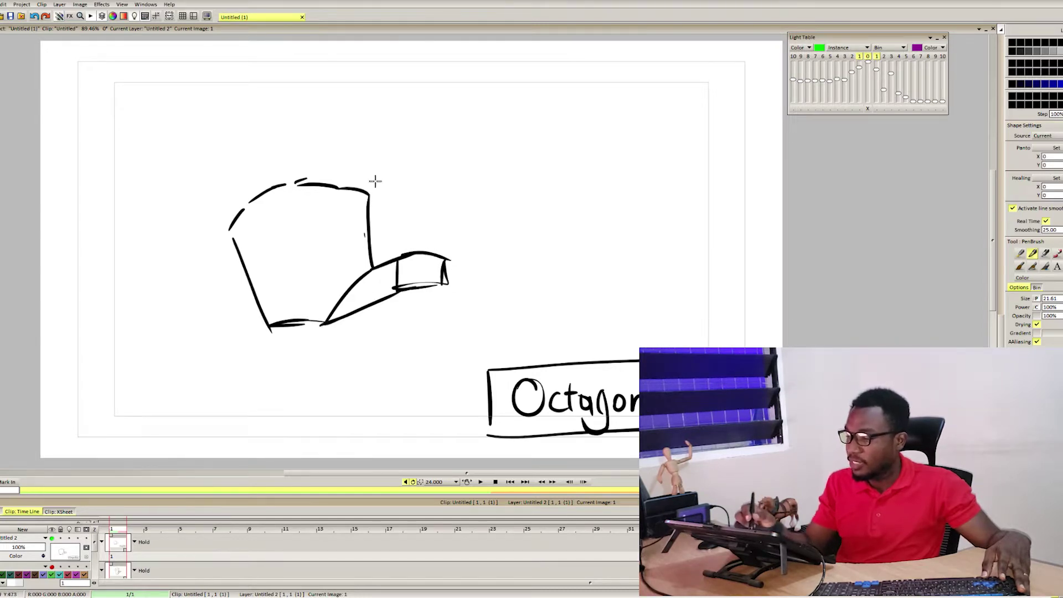
# - Draw four block-shaped fingers above the large palm, marking the fingertips before adding the side lines down to the palm
pyautogui.moveTo(357, 106); pyautogui.dragTo(388, 106)
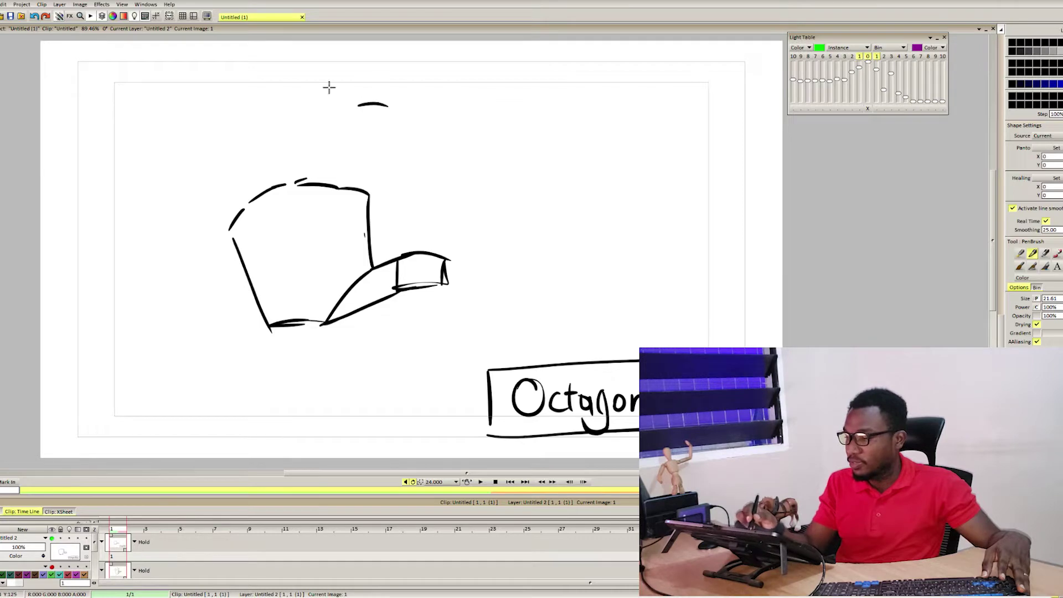
pyautogui.moveTo(300, 84); pyautogui.dragTo(320, 82)
pyautogui.moveTo(247, 101); pyautogui.dragTo(270, 93)
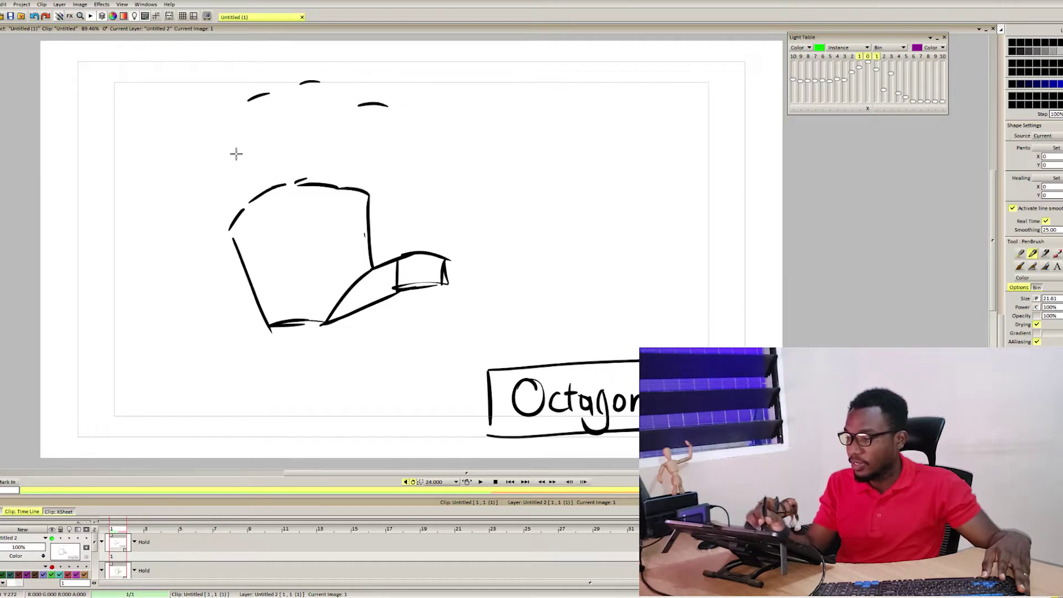
pyautogui.moveTo(196, 146); pyautogui.dragTo(211, 137)
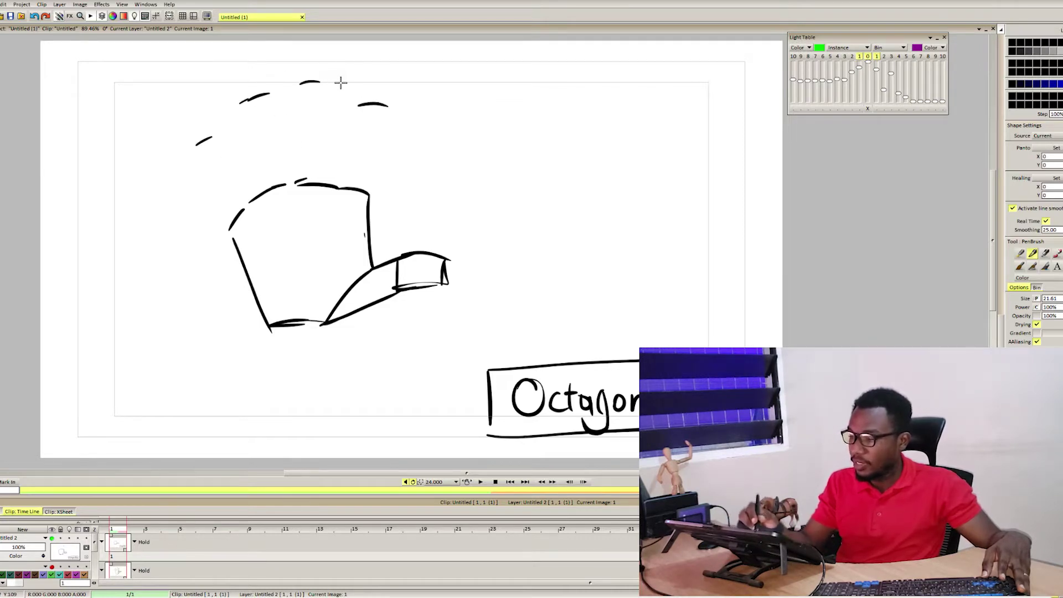
pyautogui.moveTo(241, 102)
pyautogui.mouseDown()
pyautogui.moveTo(252, 185)
pyautogui.moveTo(277, 182)
pyautogui.mouseUp()
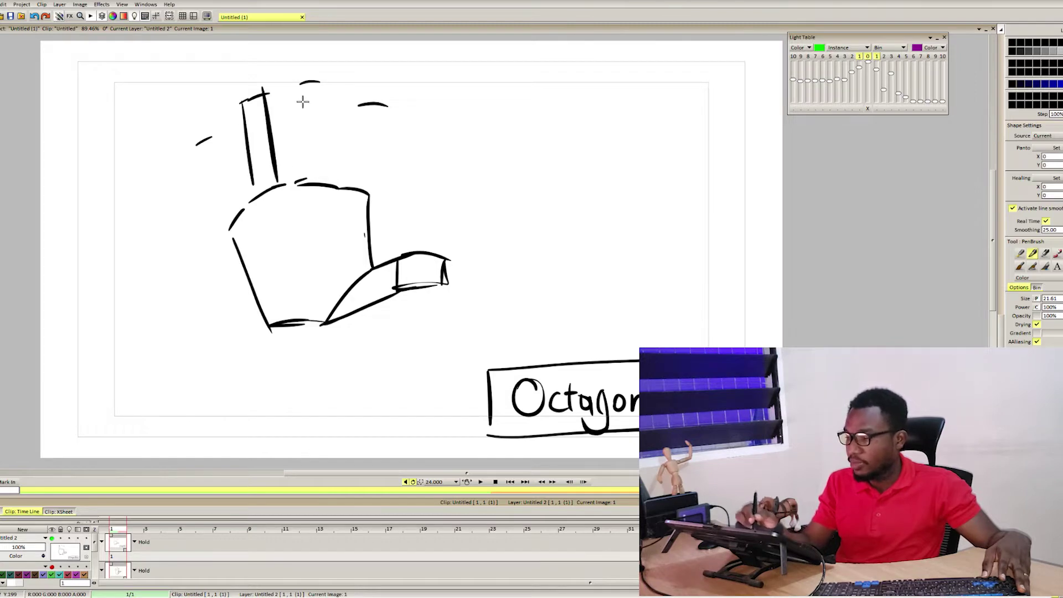
pyautogui.moveTo(297, 83)
pyautogui.mouseDown()
pyautogui.moveTo(301, 181)
pyautogui.moveTo(324, 170)
pyautogui.mouseUp()
pyautogui.moveTo(352, 108)
pyautogui.mouseDown()
pyautogui.moveTo(341, 183)
pyautogui.moveTo(368, 180)
pyautogui.mouseUp()
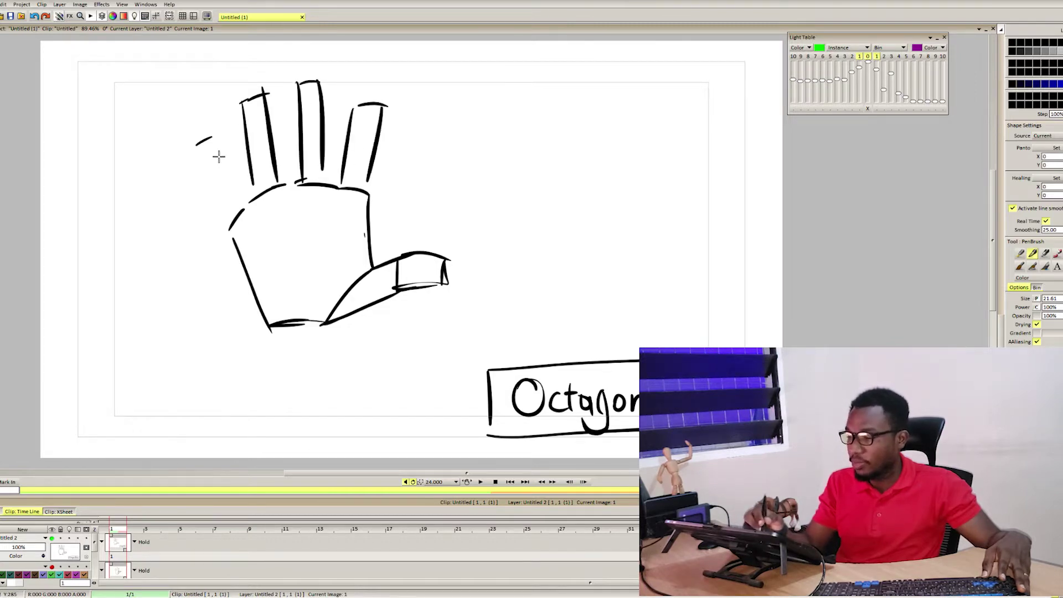
pyautogui.moveTo(214, 132)
pyautogui.mouseDown()
pyautogui.moveTo(247, 203)
pyautogui.moveTo(224, 211)
pyautogui.mouseUp()
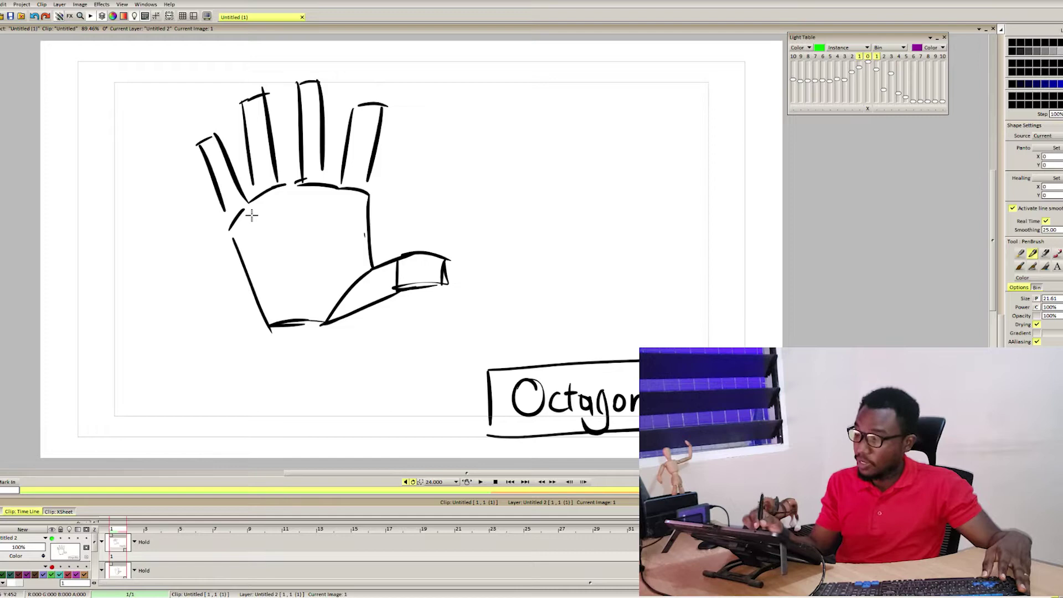
# - Add the curved thumb-base line across the large palm and draw two vertical wrist lines below it
pyautogui.moveTo(368, 210)
pyautogui.mouseDown()
pyautogui.moveTo(372, 247)
pyautogui.moveTo(310, 280)
pyautogui.mouseUp()
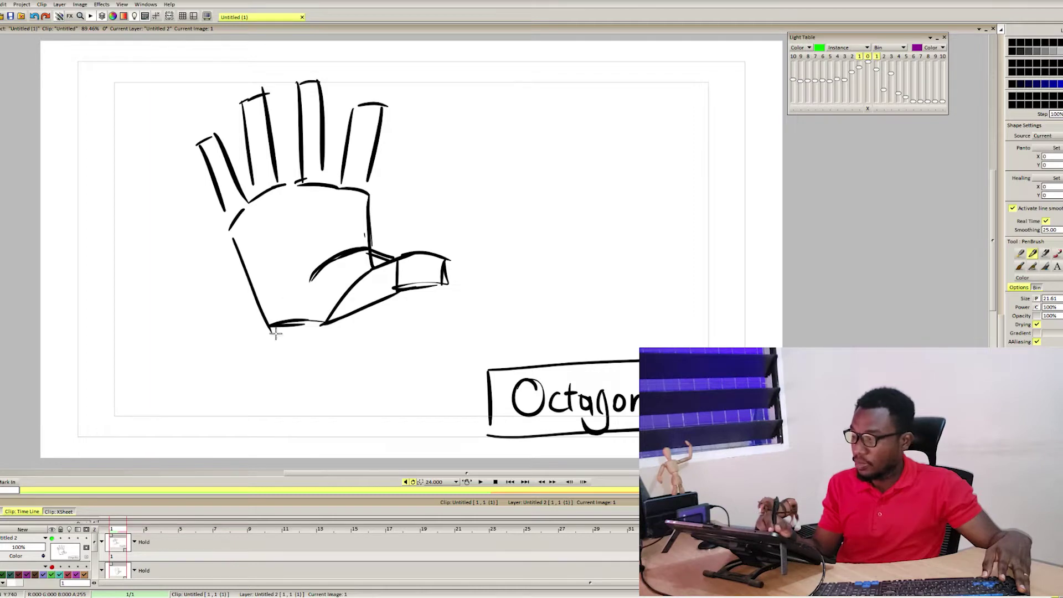
pyautogui.moveTo(268, 327); pyautogui.dragTo(271, 388)
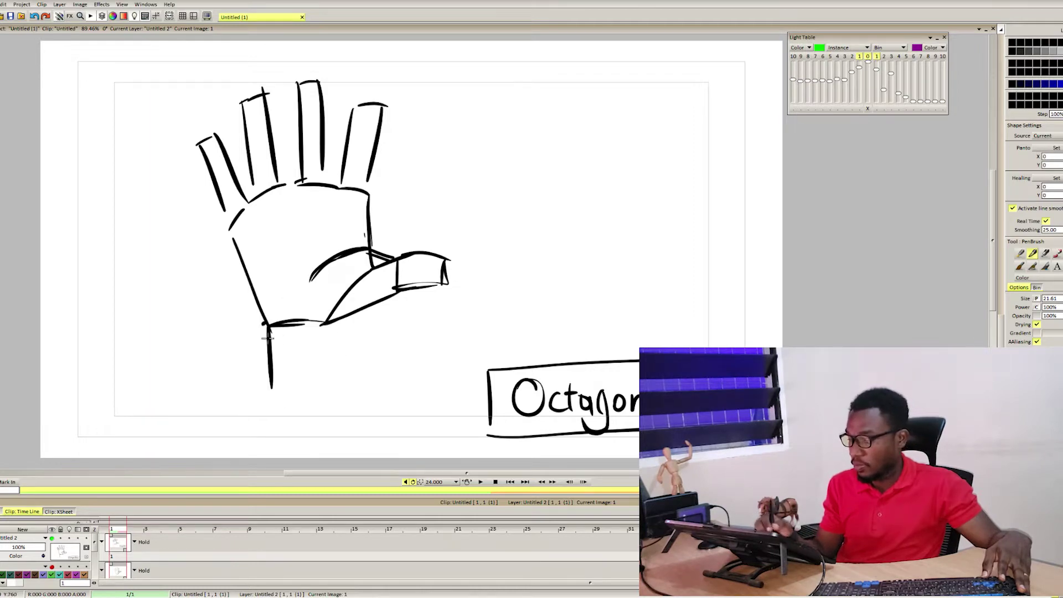
pyautogui.moveTo(333, 324); pyautogui.dragTo(330, 387)
pyautogui.moveTo(268, 354); pyautogui.dragTo(268, 416)
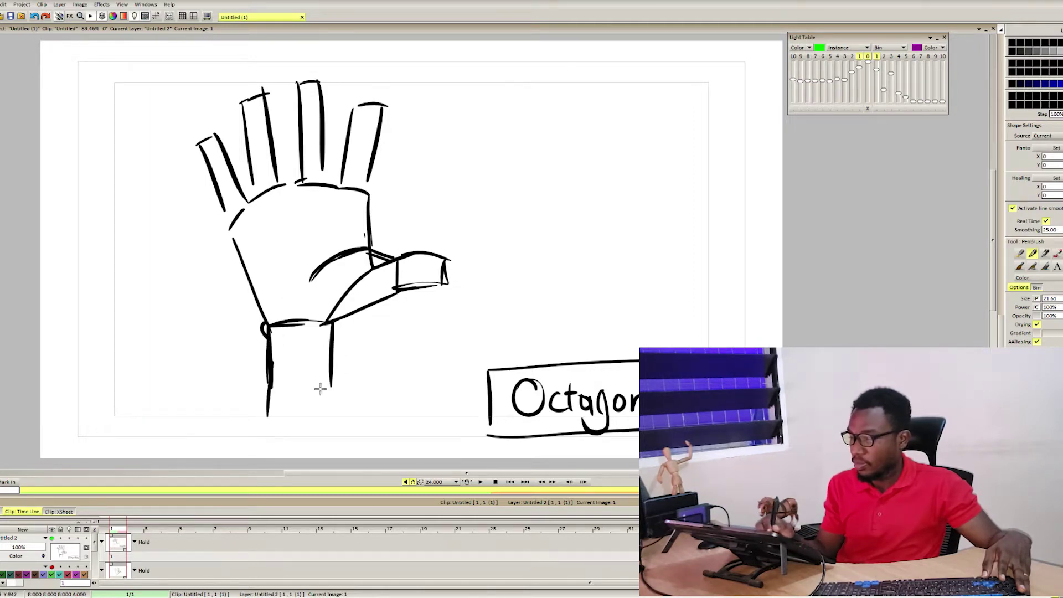
pyautogui.moveTo(327, 357); pyautogui.dragTo(331, 407)
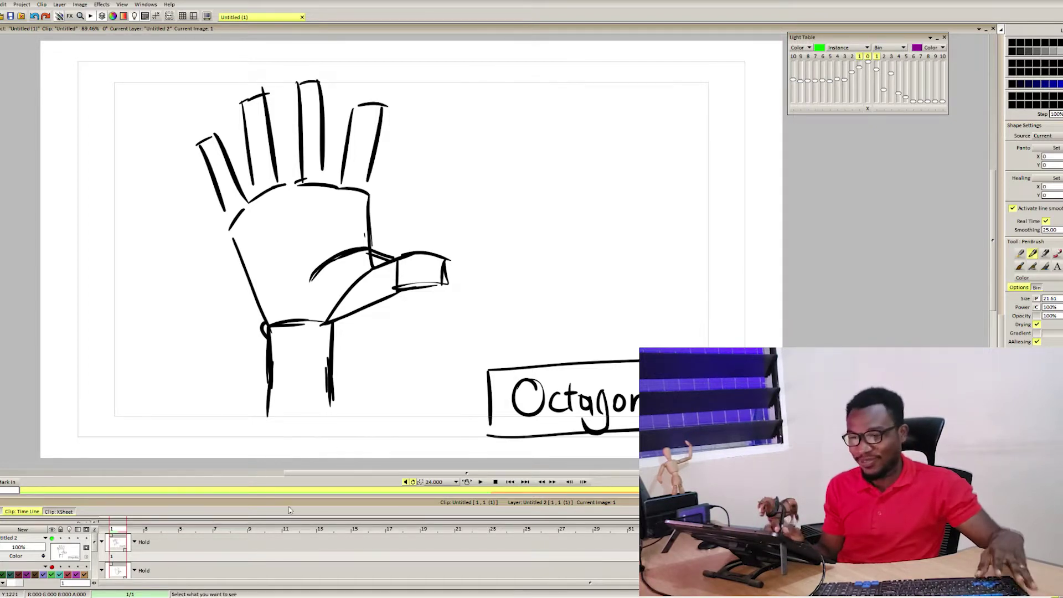
# - Go to frame 2 and sketch a smaller tilted palm outline beside the large hand, with its thumb folded across it
pyautogui.press('Right')
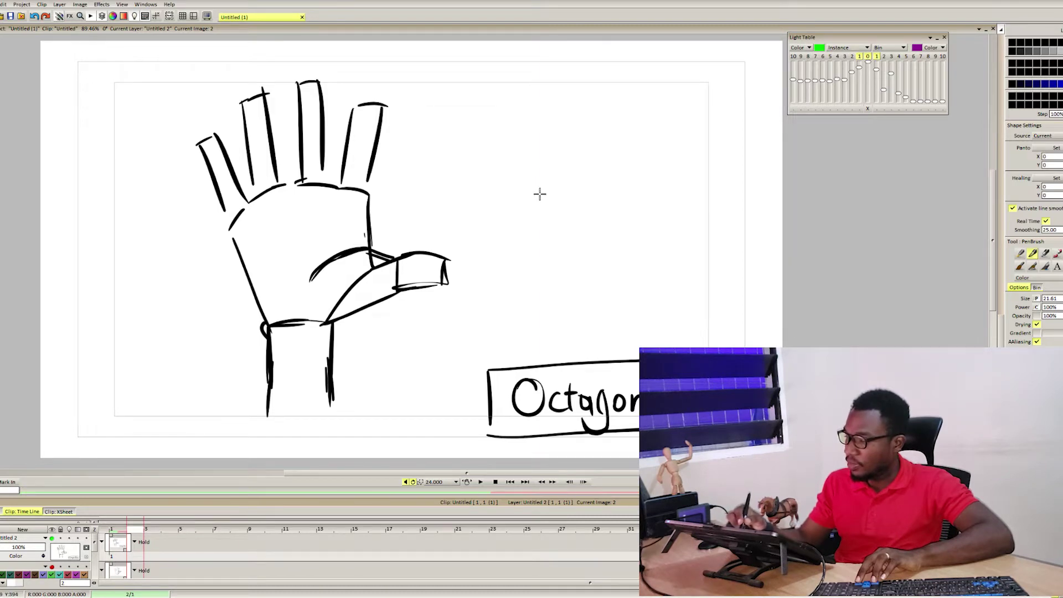
pyautogui.moveTo(527, 158)
pyautogui.mouseDown()
pyautogui.moveTo(521, 230)
pyautogui.moveTo(507, 239)
pyautogui.moveTo(557, 279)
pyautogui.moveTo(542, 279)
pyautogui.moveTo(614, 244)
pyautogui.moveTo(620, 185)
pyautogui.mouseUp()
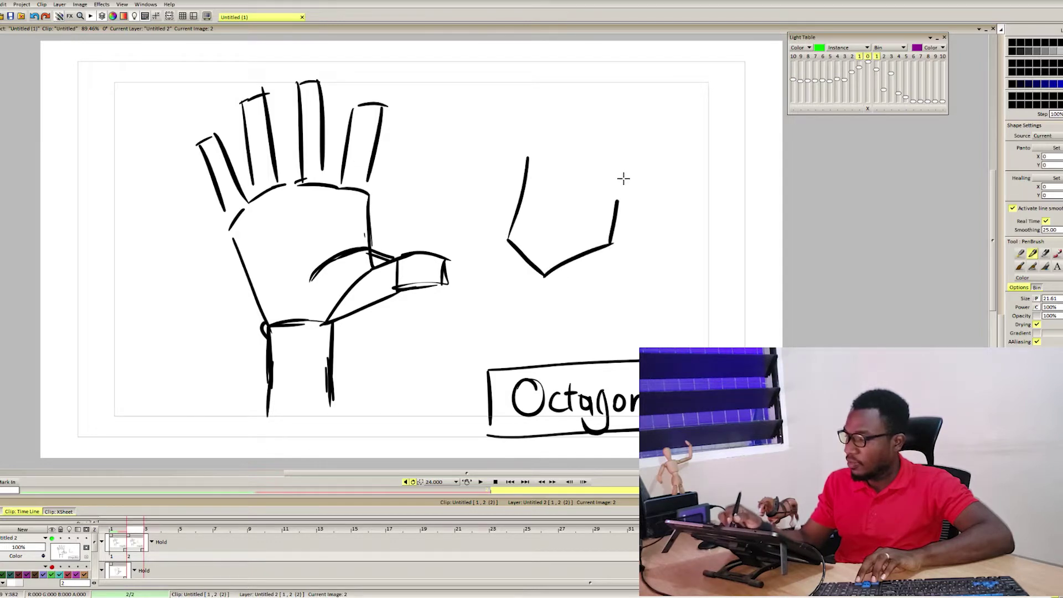
pyautogui.moveTo(528, 154)
pyautogui.mouseDown()
pyautogui.moveTo(578, 131)
pyautogui.moveTo(567, 132)
pyautogui.moveTo(608, 140)
pyautogui.moveTo(625, 176)
pyautogui.mouseUp()
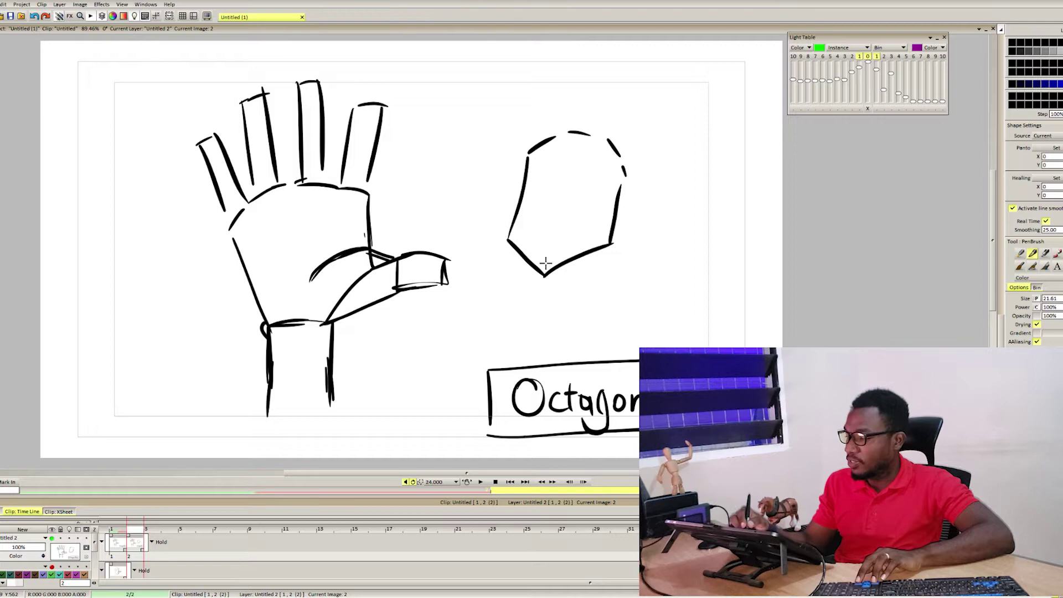
pyautogui.moveTo(529, 261); pyautogui.dragTo(559, 224)
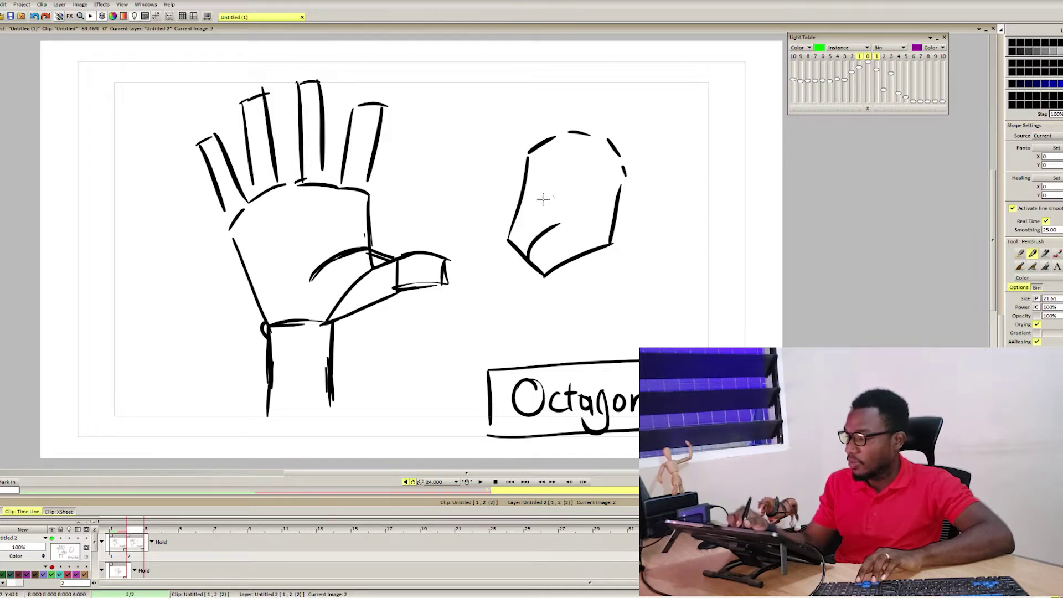
pyautogui.moveTo(543, 199)
pyautogui.mouseDown()
pyautogui.moveTo(568, 191)
pyautogui.moveTo(607, 240)
pyautogui.moveTo(584, 225)
pyautogui.mouseUp()
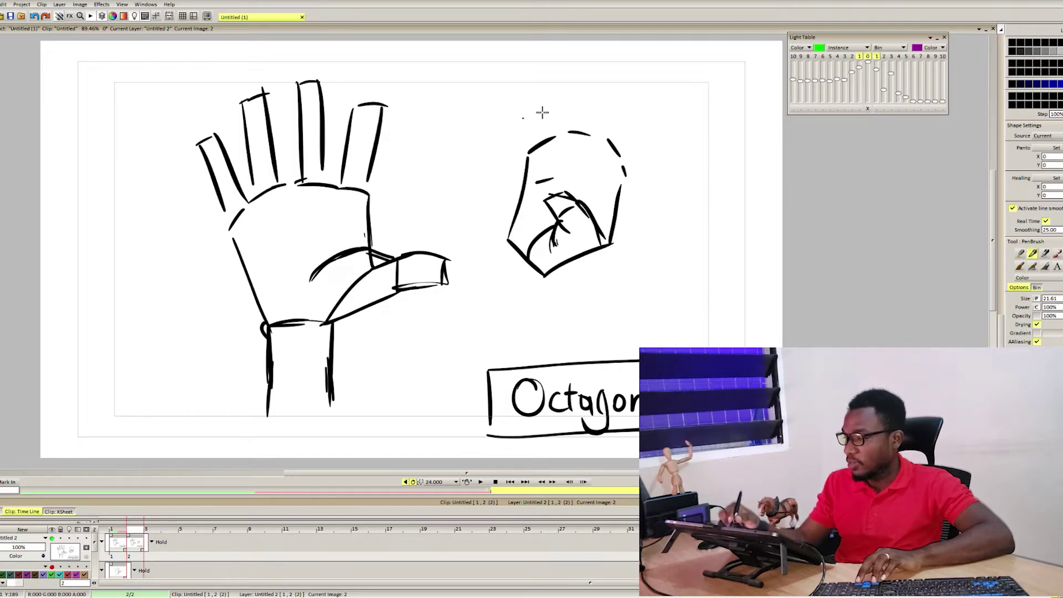
# - Draw four curled fingers over the top of the smaller palm as short overlapping blocks
pyautogui.moveTo(523, 118)
pyautogui.mouseDown()
pyautogui.moveTo(551, 112)
pyautogui.moveTo(556, 175)
pyautogui.moveTo(533, 183)
pyautogui.moveTo(556, 145)
pyautogui.mouseUp()
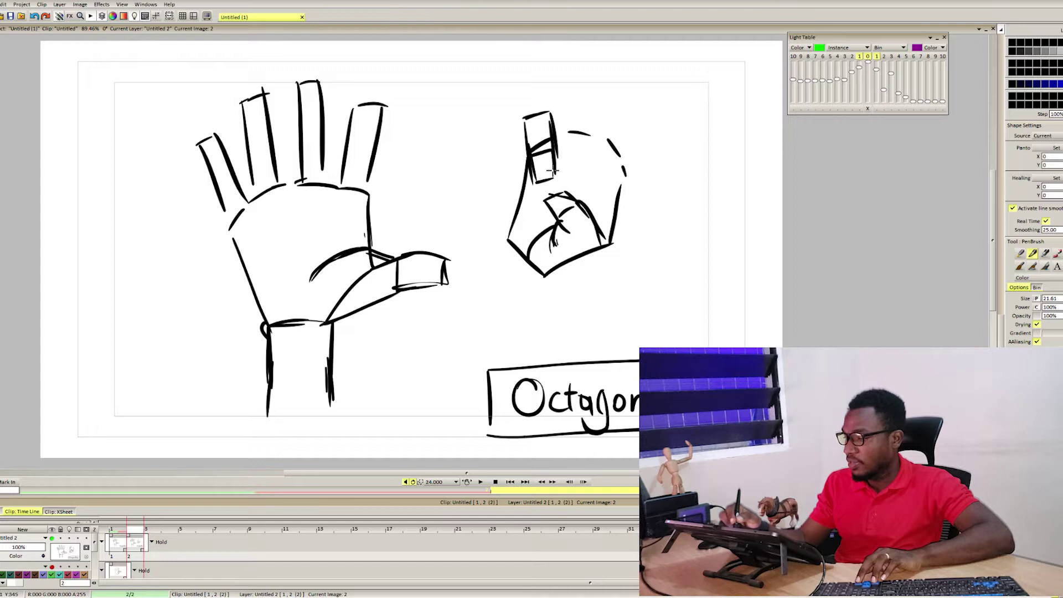
pyautogui.moveTo(535, 182)
pyautogui.mouseDown()
pyautogui.moveTo(555, 148)
pyautogui.moveTo(559, 175)
pyautogui.moveTo(556, 118)
pyautogui.mouseUp()
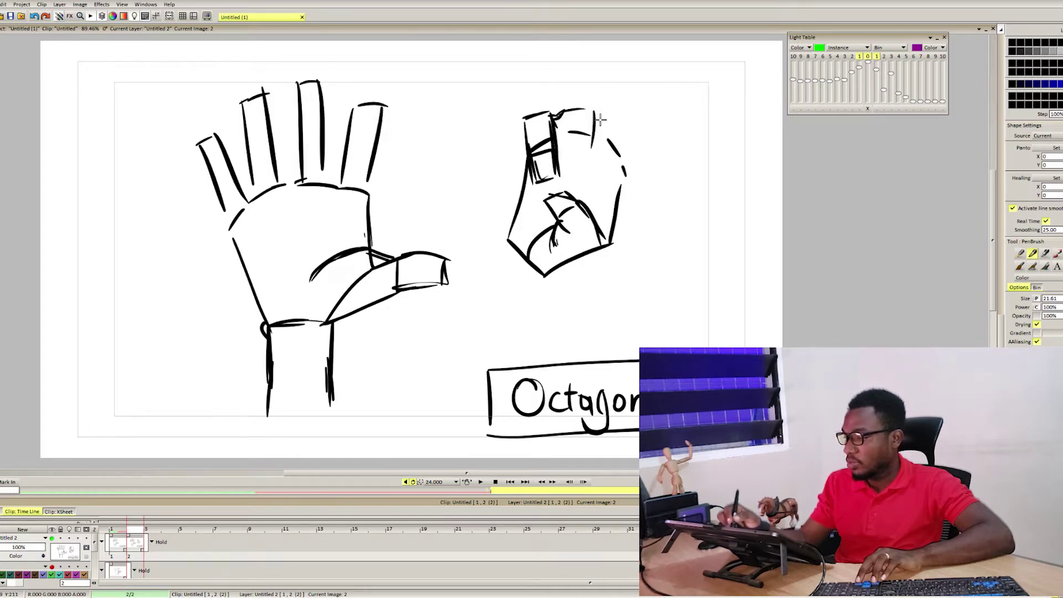
pyautogui.moveTo(598, 113); pyautogui.dragTo(584, 177)
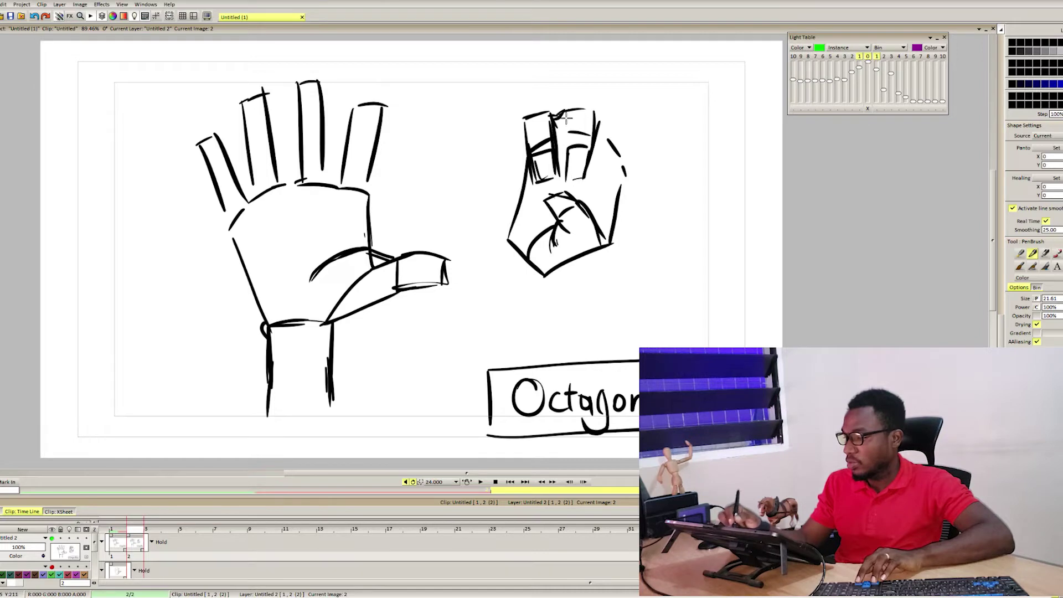
pyautogui.moveTo(568, 118)
pyautogui.mouseDown()
pyautogui.moveTo(568, 171)
pyautogui.moveTo(597, 180)
pyautogui.moveTo(599, 154)
pyautogui.moveTo(593, 185)
pyautogui.mouseUp()
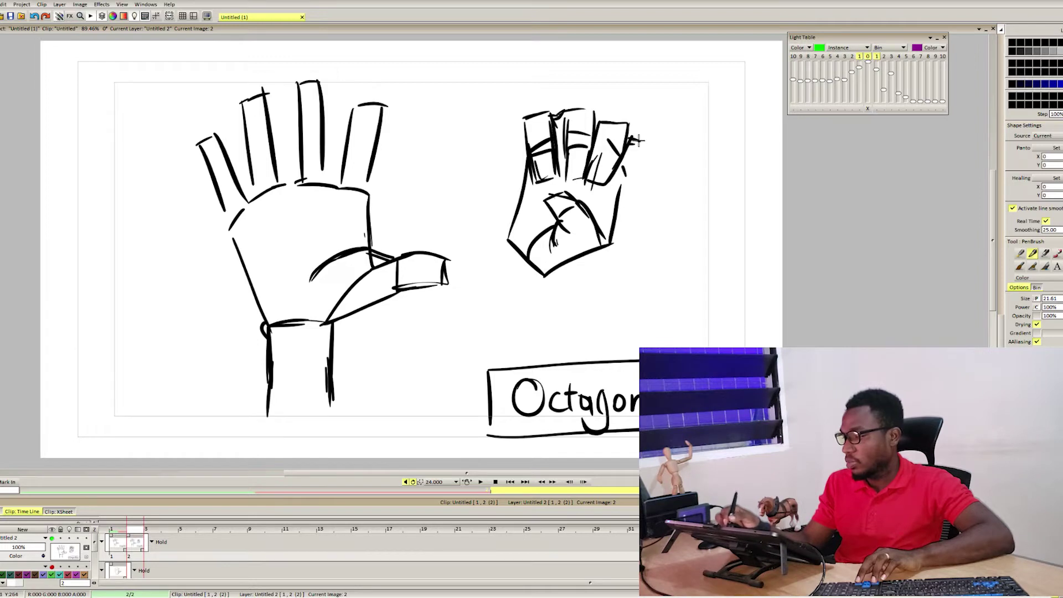
pyautogui.moveTo(636, 140); pyautogui.dragTo(635, 178)
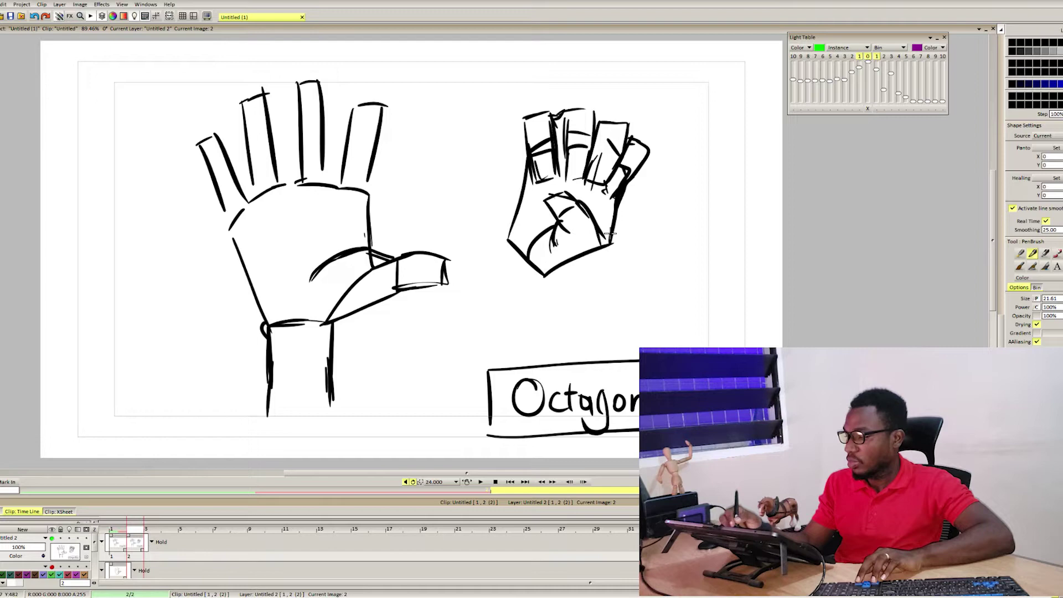
# - Draw two diagonal wrist lines down from the smaller palm and reinforce the outline along its left side
pyautogui.moveTo(507, 238); pyautogui.dragTo(470, 284)
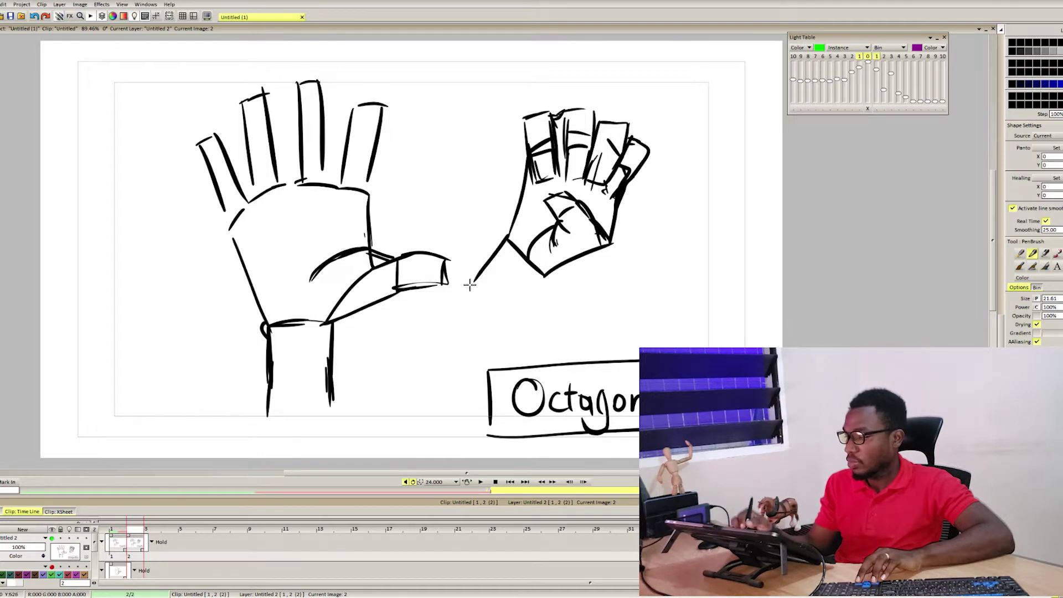
pyautogui.moveTo(545, 275); pyautogui.dragTo(509, 320)
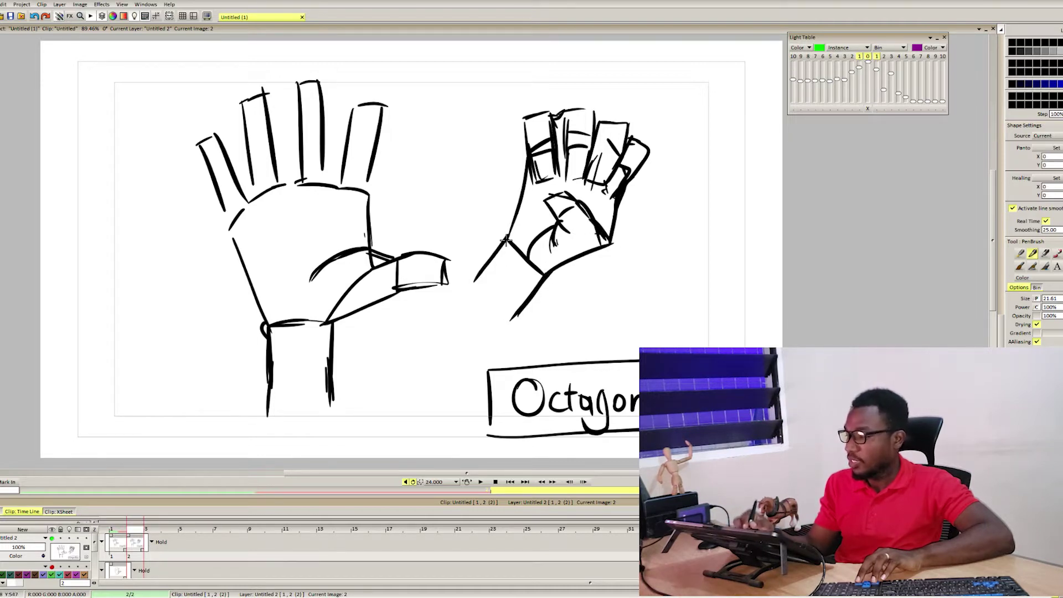
pyautogui.moveTo(505, 238); pyautogui.dragTo(525, 170)
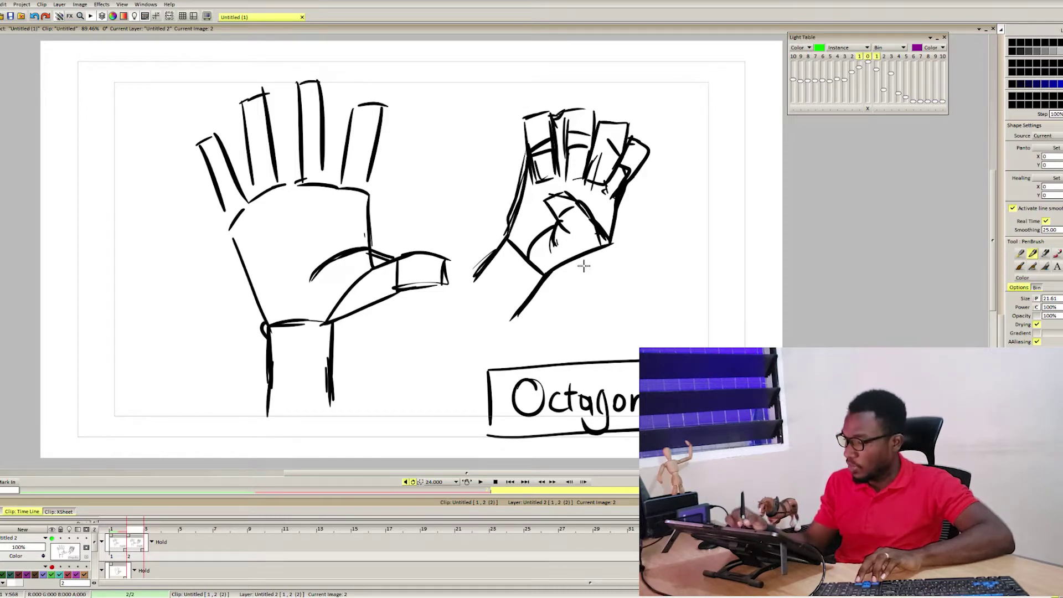
# - Draw short pointer lines radiating outward from the smaller hand's palm edges, four fingertips, outer side and wrist
pyautogui.moveTo(580, 259); pyautogui.dragTo(588, 295)
pyautogui.moveTo(615, 217); pyautogui.dragTo(654, 235)
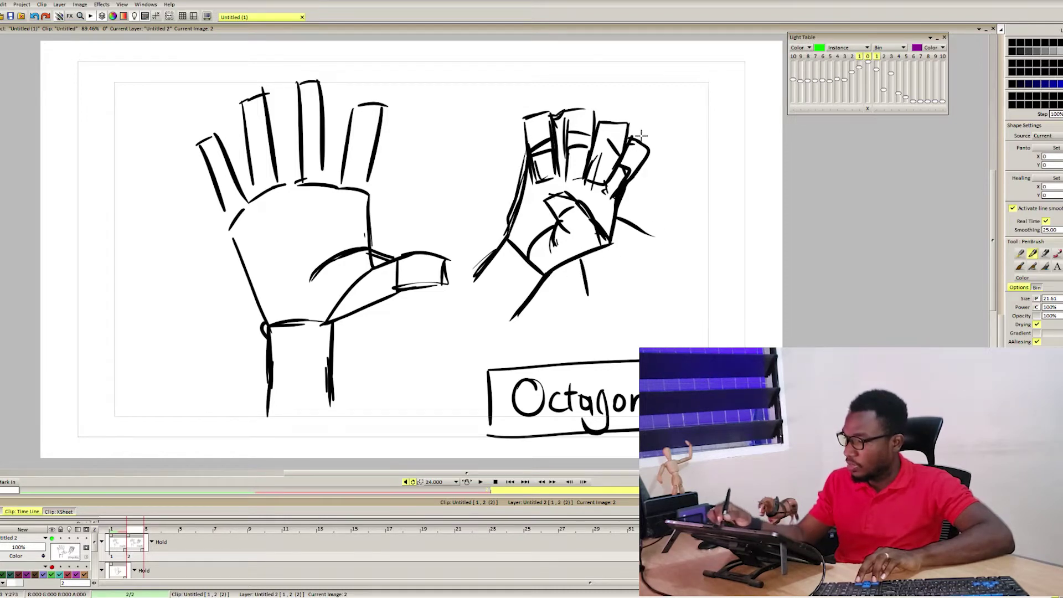
pyautogui.moveTo(631, 145); pyautogui.dragTo(657, 113)
pyautogui.moveTo(530, 117); pyautogui.dragTo(519, 83)
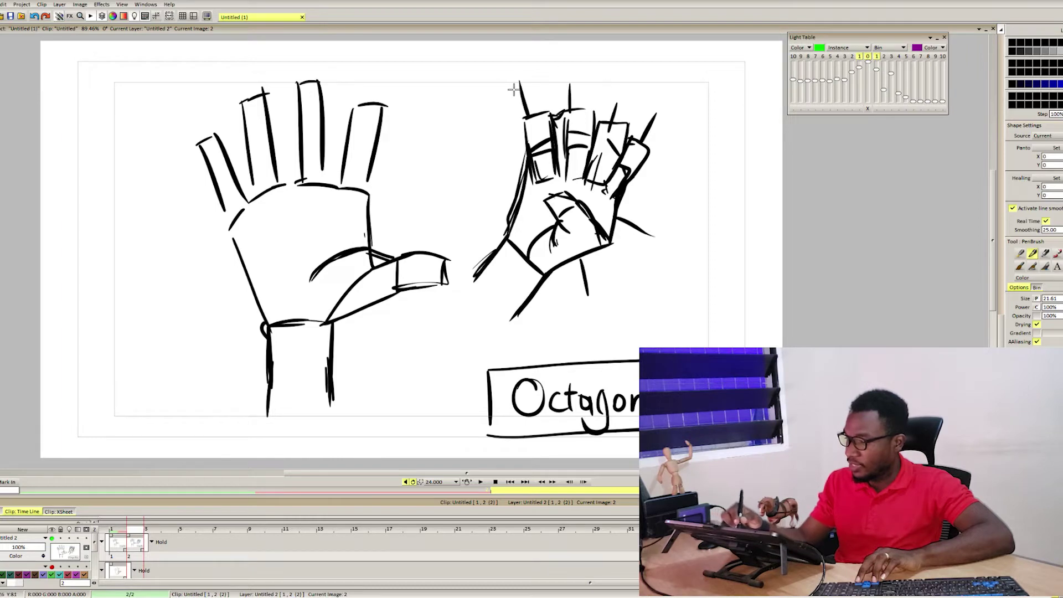
pyautogui.moveTo(473, 165); pyautogui.dragTo(520, 194)
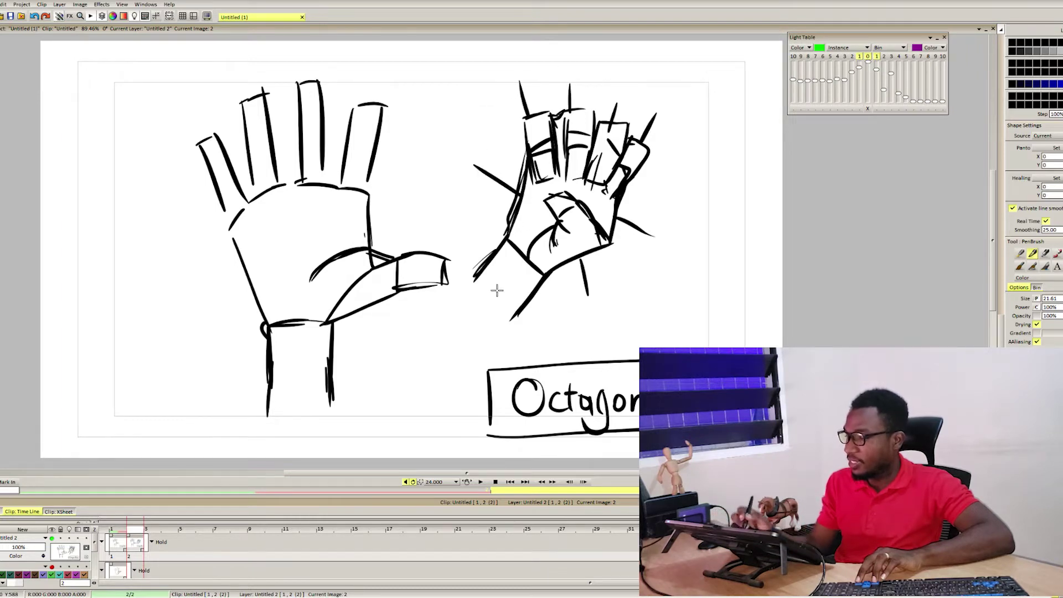
pyautogui.moveTo(501, 287)
pyautogui.mouseDown()
pyautogui.moveTo(529, 264)
pyautogui.moveTo(488, 297)
pyautogui.mouseUp()
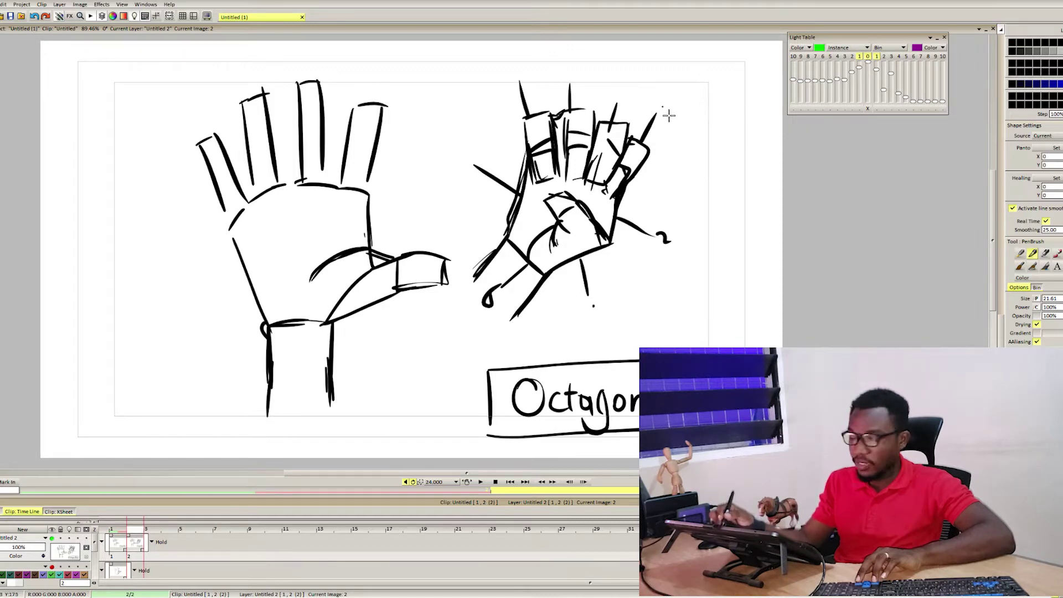
# - Label the little finger's pointer line 3 and set the pen brush size to 11.61
pyautogui.moveTo(663, 106); pyautogui.dragTo(666, 125)
pyautogui.press('i')
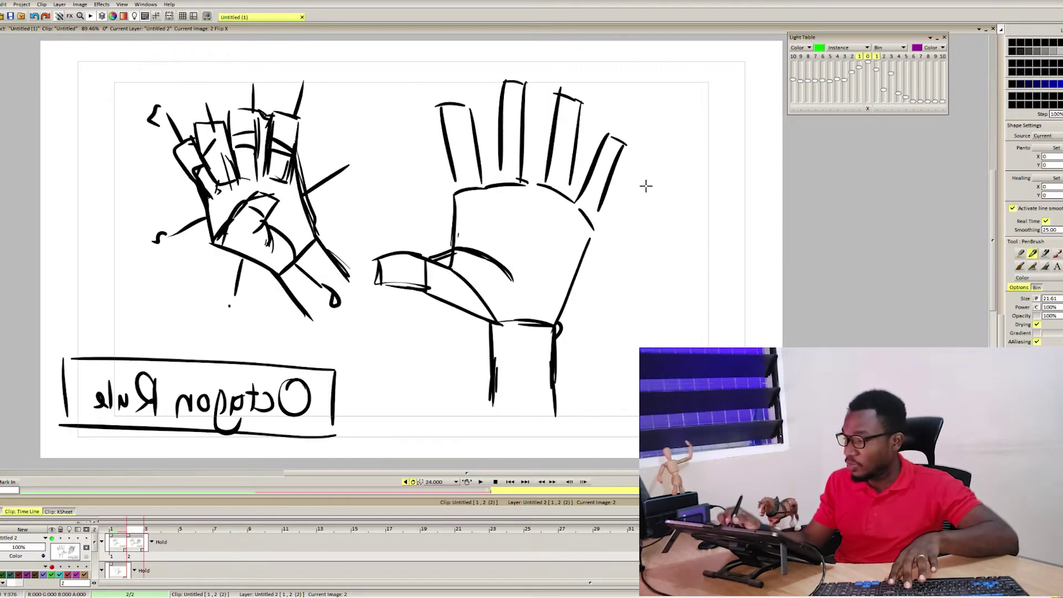
pyautogui.press('i')
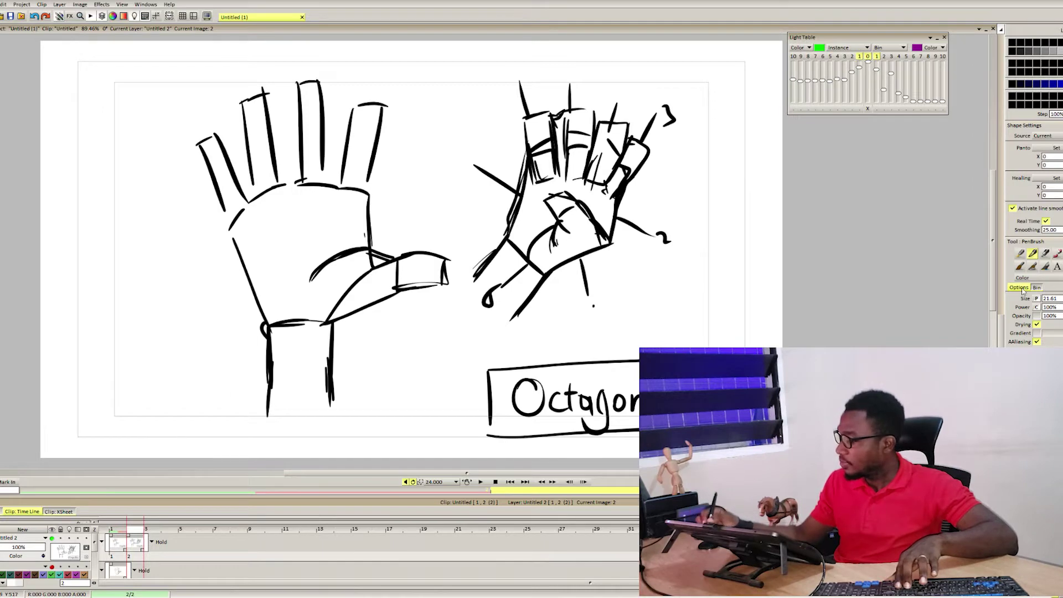
pyautogui.moveTo(1054, 301); pyautogui.dragTo(1050, 302)
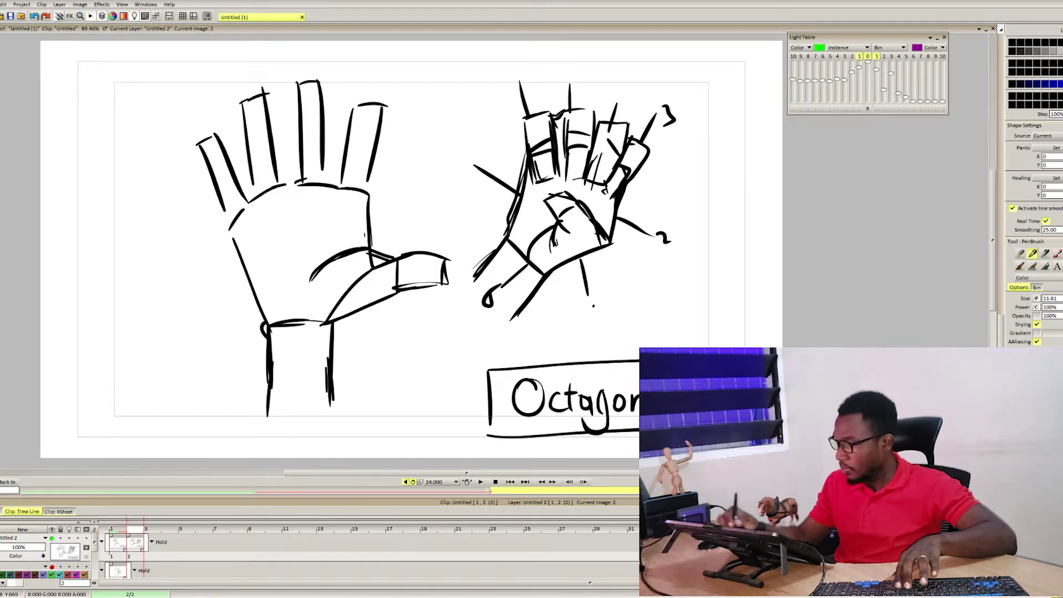
pyautogui.moveTo(634, 286)
pyautogui.mouseDown()
pyautogui.moveTo(658, 307)
pyautogui.moveTo(706, 279)
pyautogui.moveTo(719, 214)
pyautogui.moveTo(695, 219)
pyautogui.mouseUp()
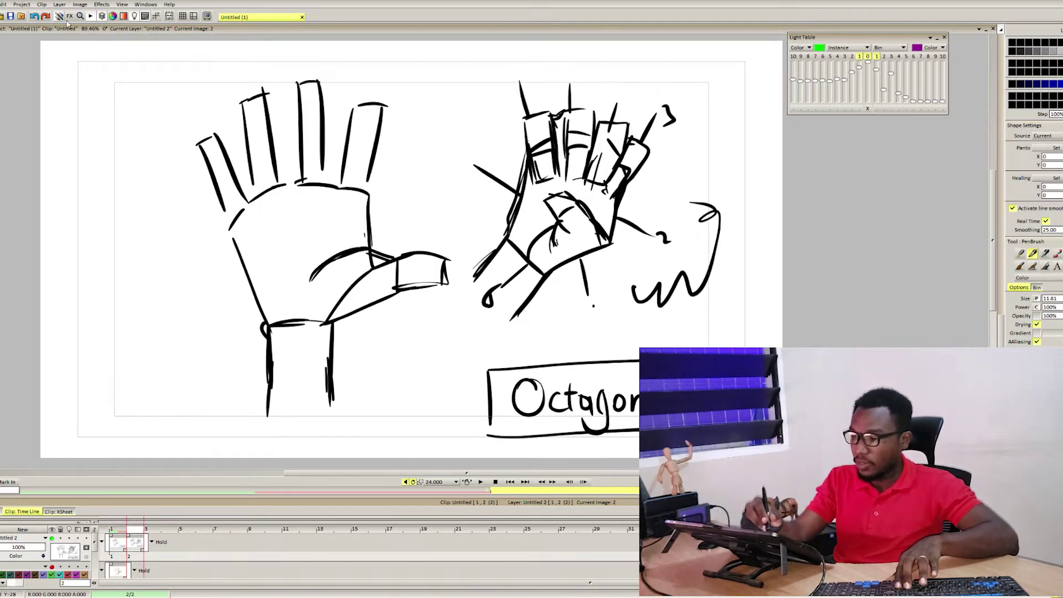
pyautogui.click(35, 16)
# - Number the remaining pointer lines 4 to 8 counterclockwise around the smaller hand, ending at the wrist
pyautogui.moveTo(616, 76)
pyautogui.mouseDown()
pyautogui.moveTo(634, 84)
pyautogui.moveTo(627, 101)
pyautogui.mouseUp()
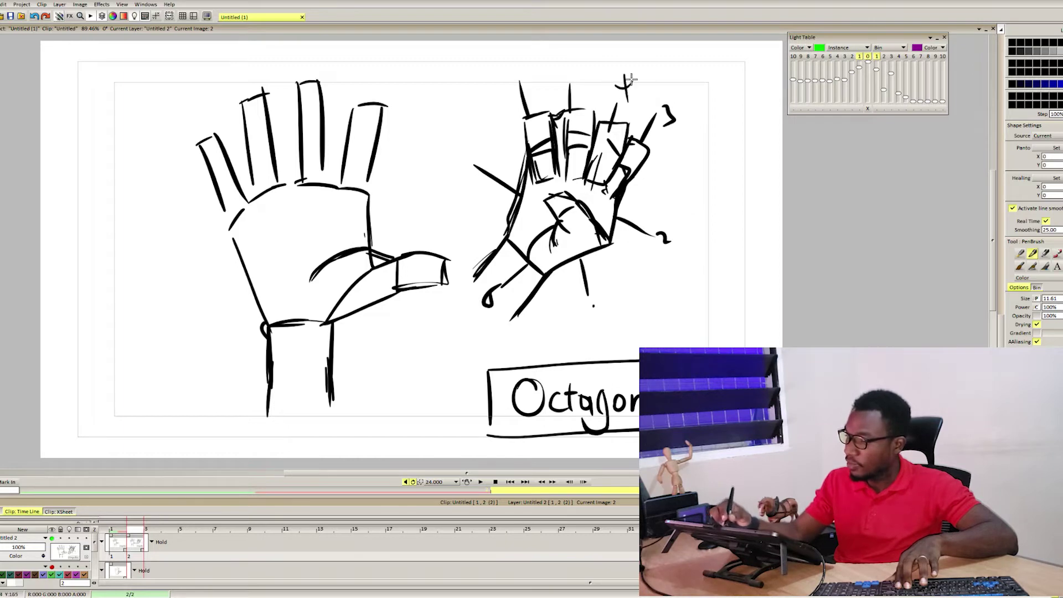
pyautogui.moveTo(576, 66)
pyautogui.mouseDown()
pyautogui.moveTo(579, 83)
pyautogui.moveTo(593, 55)
pyautogui.moveTo(525, 77)
pyautogui.moveTo(535, 75)
pyautogui.mouseUp()
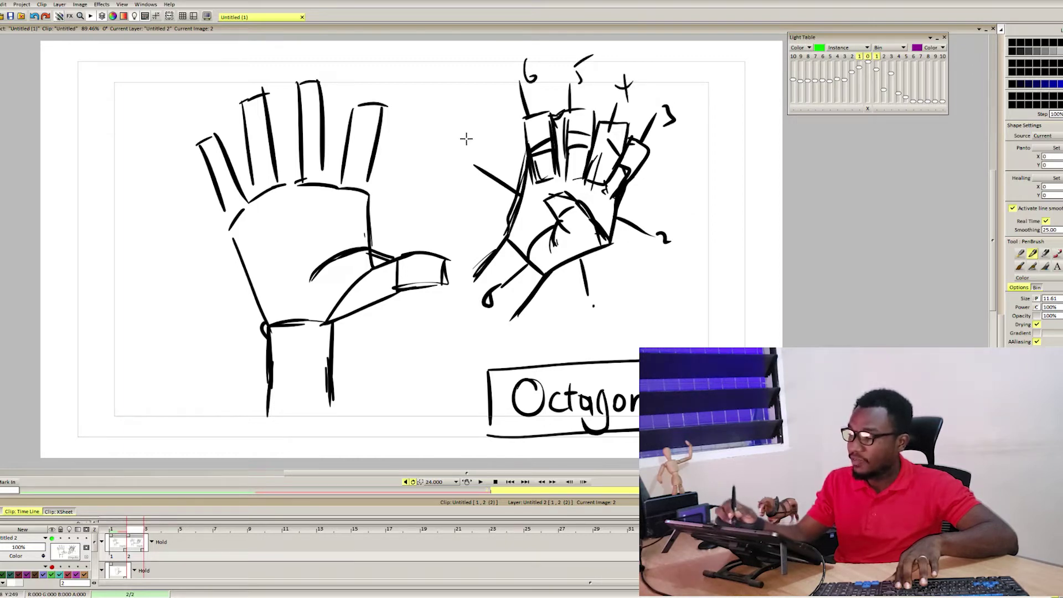
pyautogui.moveTo(467, 137); pyautogui.dragTo(486, 151)
pyautogui.moveTo(494, 286); pyautogui.dragTo(485, 304)
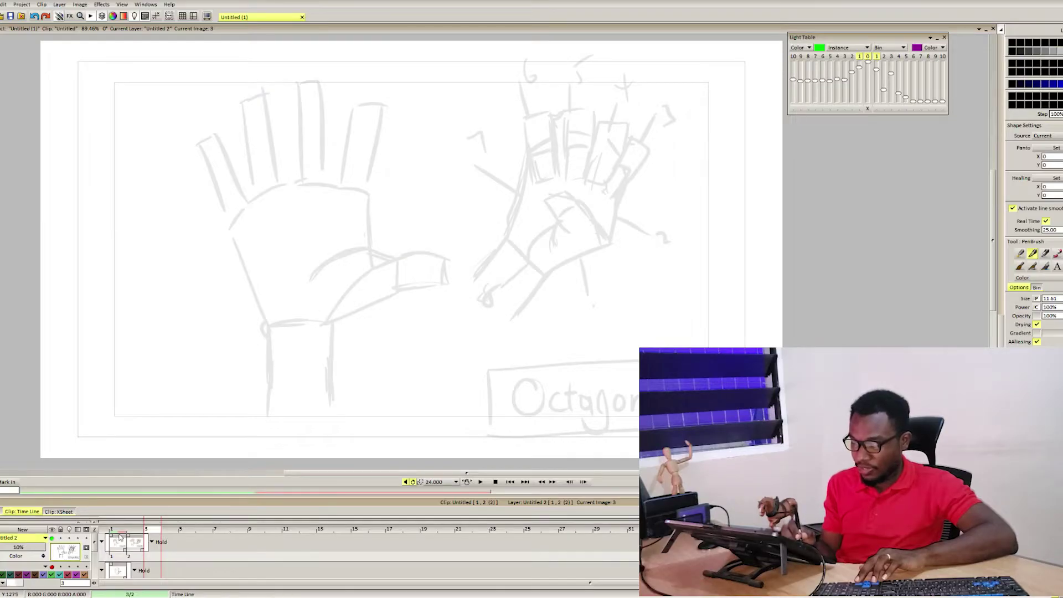
# - At frame 1, add a new animation layer above the faded hand sketch and unlock it
pyautogui.click(120, 537)
pyautogui.click(22, 530)
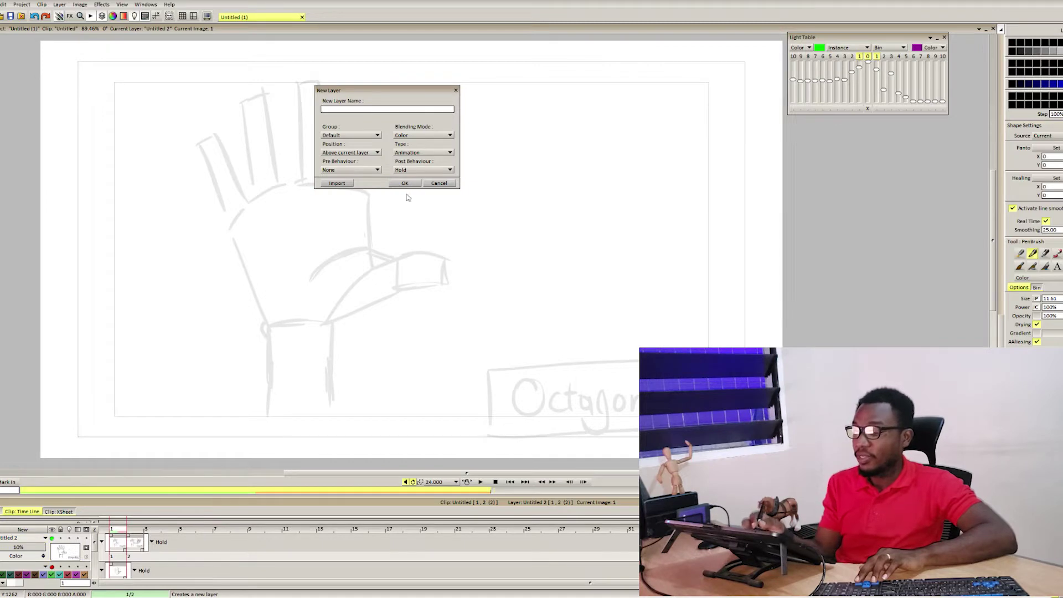
pyautogui.click(405, 184)
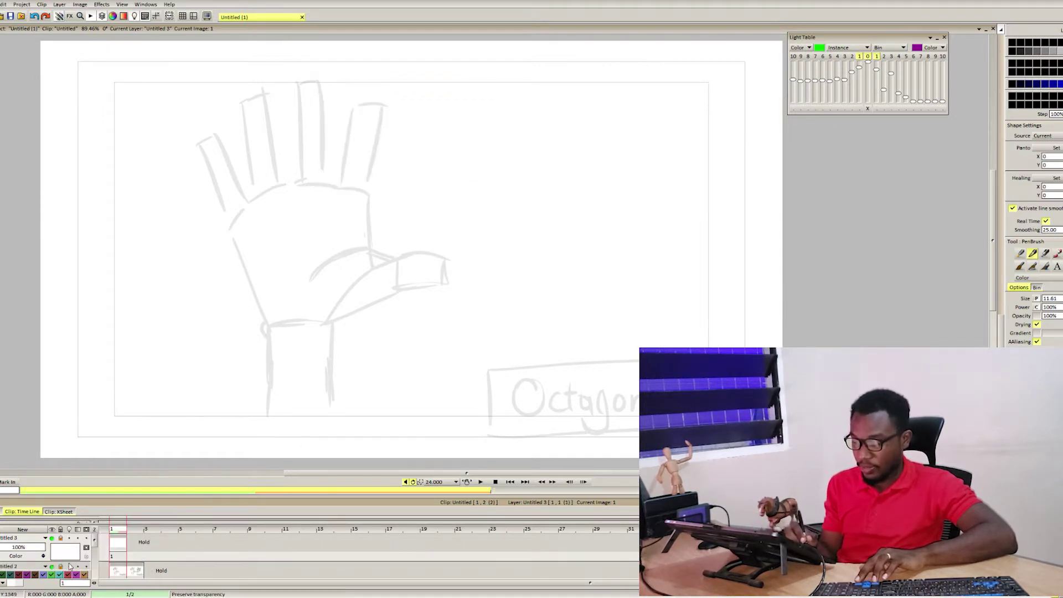
pyautogui.click(60, 539)
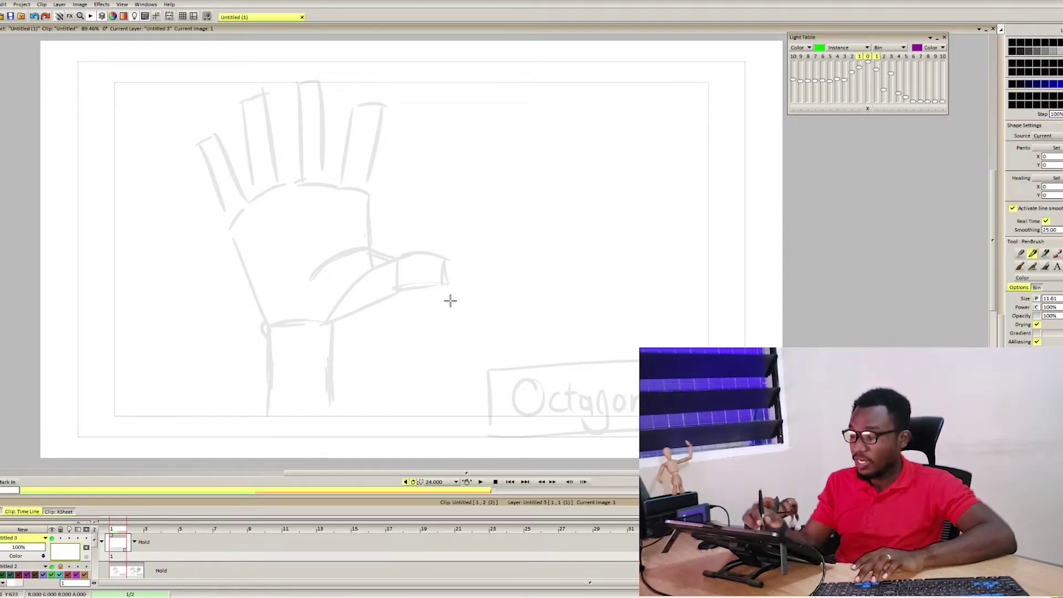
# - Trace the faded open hand with thin lines, covering the wrist, thumb, inner palm edge and three tallest fingers
pyautogui.moveTo(246, 182); pyautogui.dragTo(248, 195)
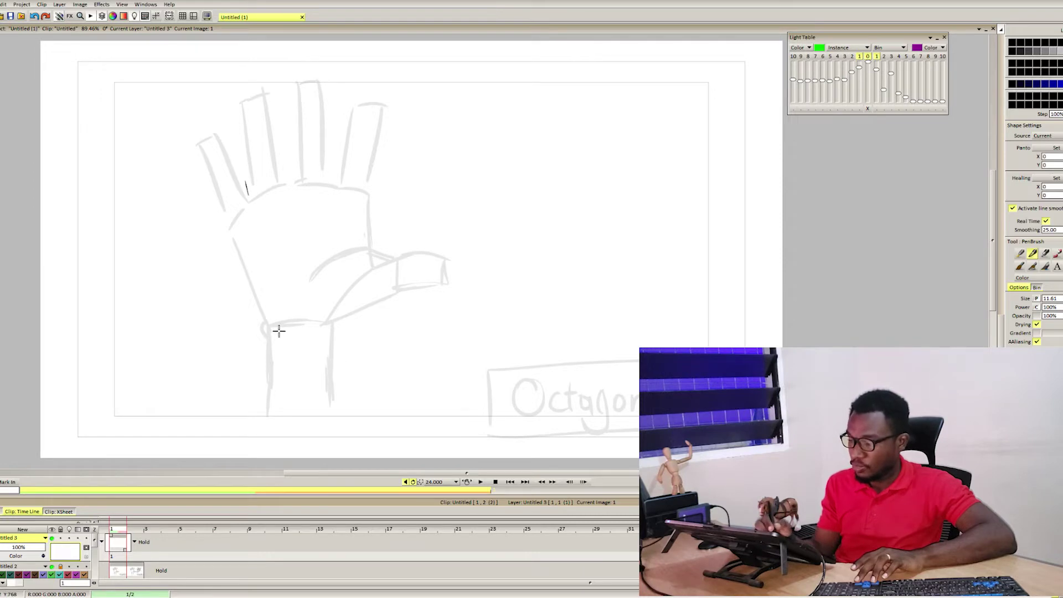
pyautogui.moveTo(268, 327); pyautogui.dragTo(271, 421)
pyautogui.moveTo(336, 324); pyautogui.dragTo(335, 424)
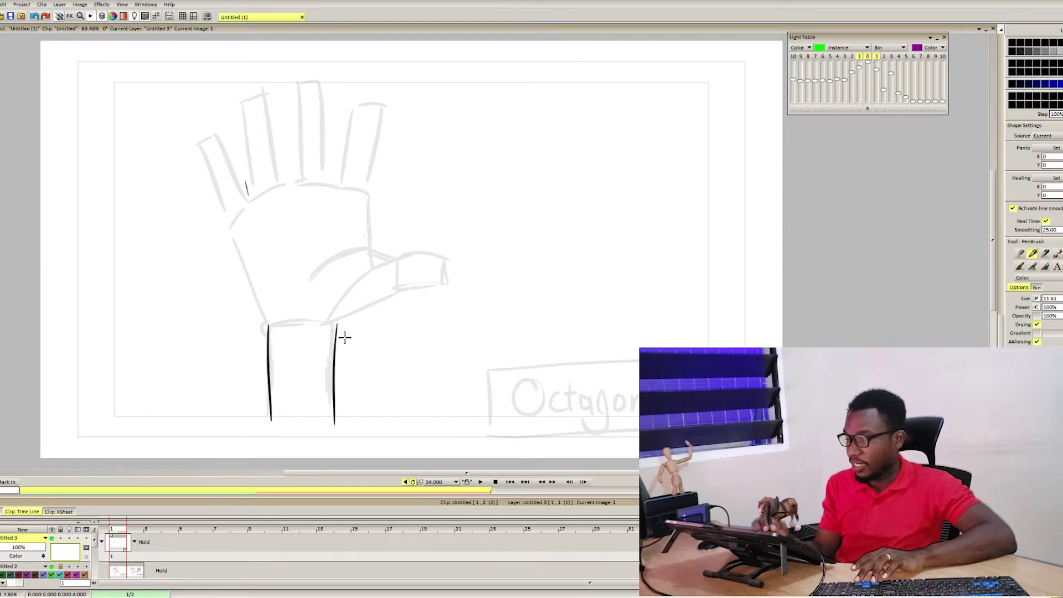
pyautogui.moveTo(404, 289)
pyautogui.mouseDown()
pyautogui.moveTo(463, 288)
pyautogui.moveTo(413, 253)
pyautogui.moveTo(350, 262)
pyautogui.mouseUp()
pyautogui.moveTo(296, 288)
pyautogui.mouseDown()
pyautogui.moveTo(376, 250)
pyautogui.moveTo(368, 99)
pyautogui.moveTo(311, 88)
pyautogui.moveTo(274, 180)
pyautogui.moveTo(255, 86)
pyautogui.moveTo(245, 155)
pyautogui.moveTo(258, 188)
pyautogui.moveTo(296, 69)
pyautogui.moveTo(321, 161)
pyautogui.mouseUp()
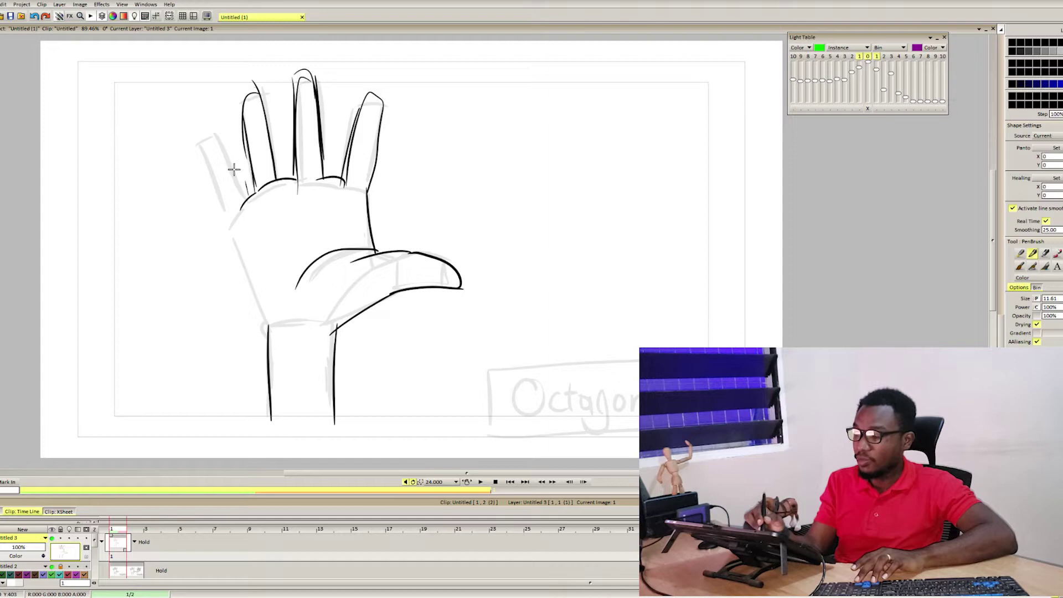
# - Trace the little finger and outer palm edge, and extend both wrist lines to the bottom of the canvas
pyautogui.moveTo(247, 197)
pyautogui.mouseDown()
pyautogui.moveTo(218, 191)
pyautogui.moveTo(245, 301)
pyautogui.moveTo(260, 315)
pyautogui.moveTo(270, 426)
pyautogui.mouseUp()
pyautogui.moveTo(266, 371); pyautogui.dragTo(270, 439)
pyautogui.moveTo(331, 335); pyautogui.dragTo(339, 443)
pyautogui.moveTo(266, 440); pyautogui.dragTo(261, 444)
pyautogui.moveTo(338, 427); pyautogui.dragTo(344, 455)
pyautogui.moveTo(265, 428); pyautogui.dragTo(264, 457)
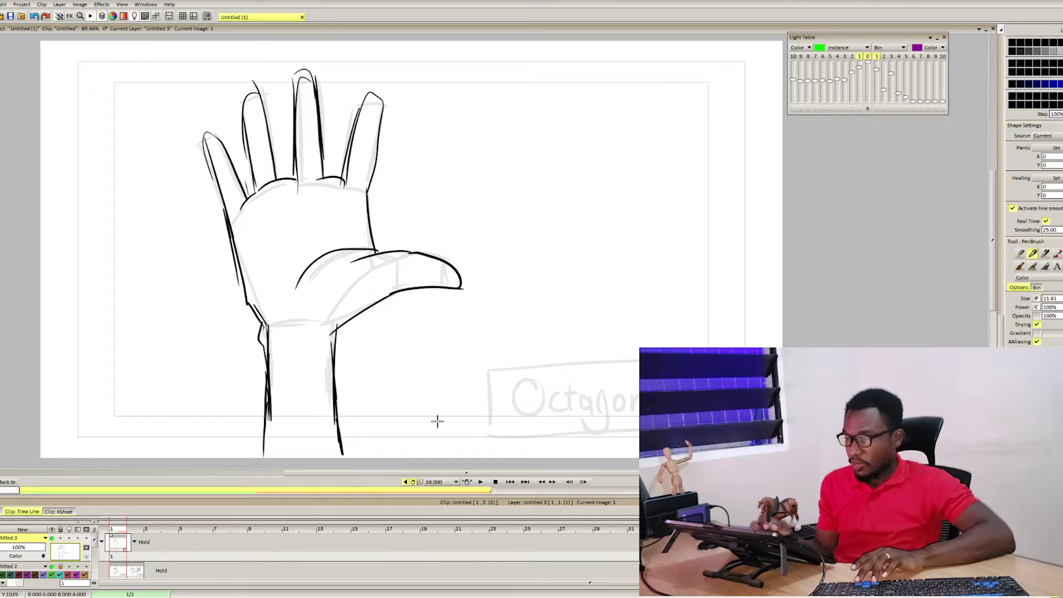
# - Hide the rough sketch layer and transform the traced hand, moving it to the canvas centre and scaling it down slightly
pyautogui.click(53, 567)
pyautogui.hotkey('ctrl', 't')
pyautogui.moveTo(391, 286); pyautogui.dragTo(488, 283)
pyautogui.moveTo(559, 67); pyautogui.dragTo(532, 102)
pyautogui.press('Return')
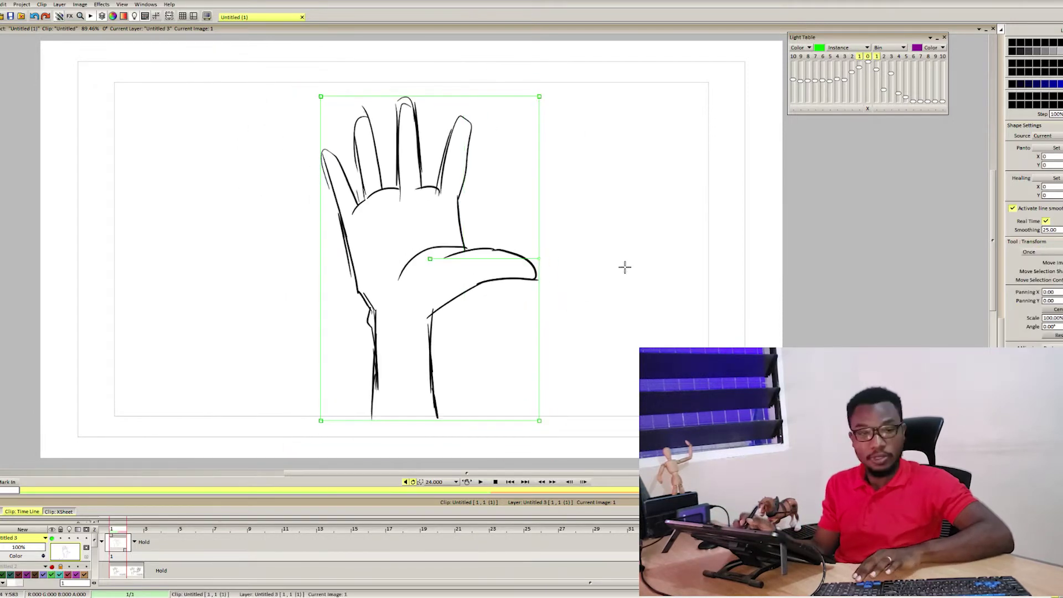
# - Insert a blank drawing at frame 2 of the traced hand's layer with the pen brush active
pyautogui.press('Right')
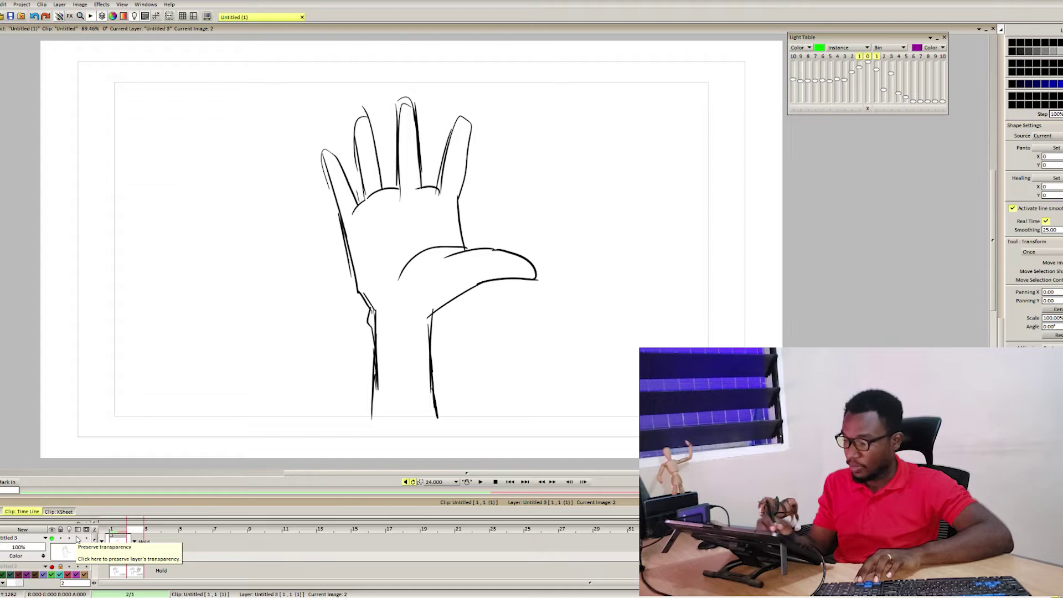
pyautogui.click(864, 396)
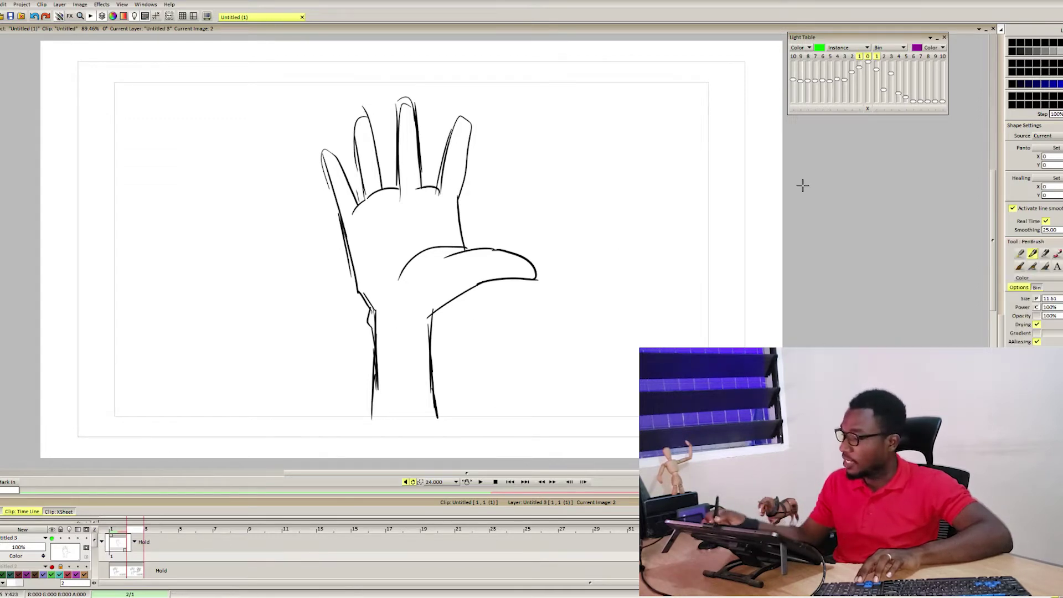
pyautogui.press('Insert')
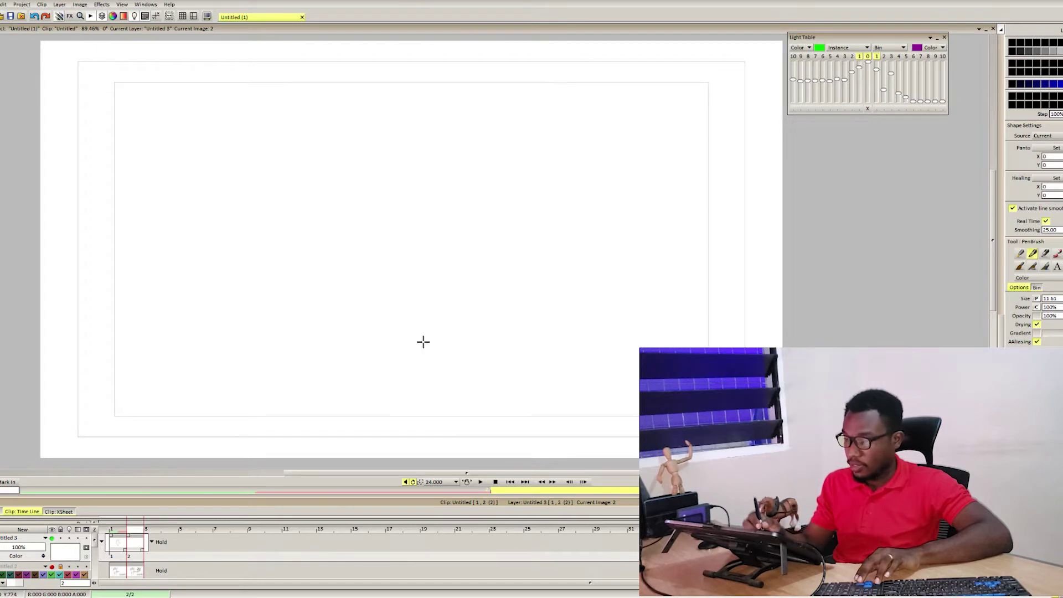
# - Turn on the light table for the traced hand's layer and return to its blank frame 2
pyautogui.press('Left')
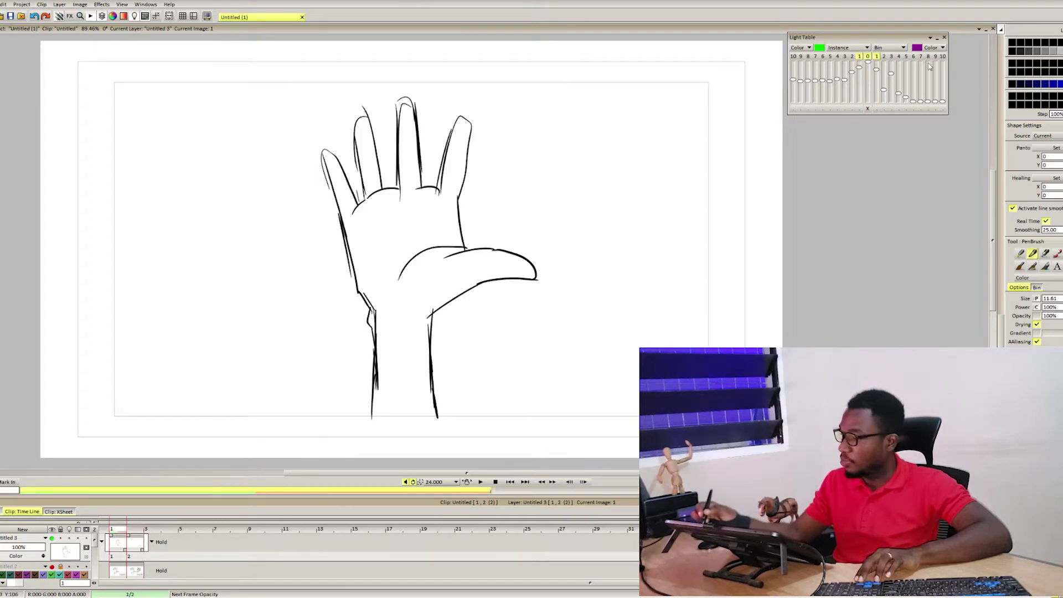
pyautogui.click(69, 538)
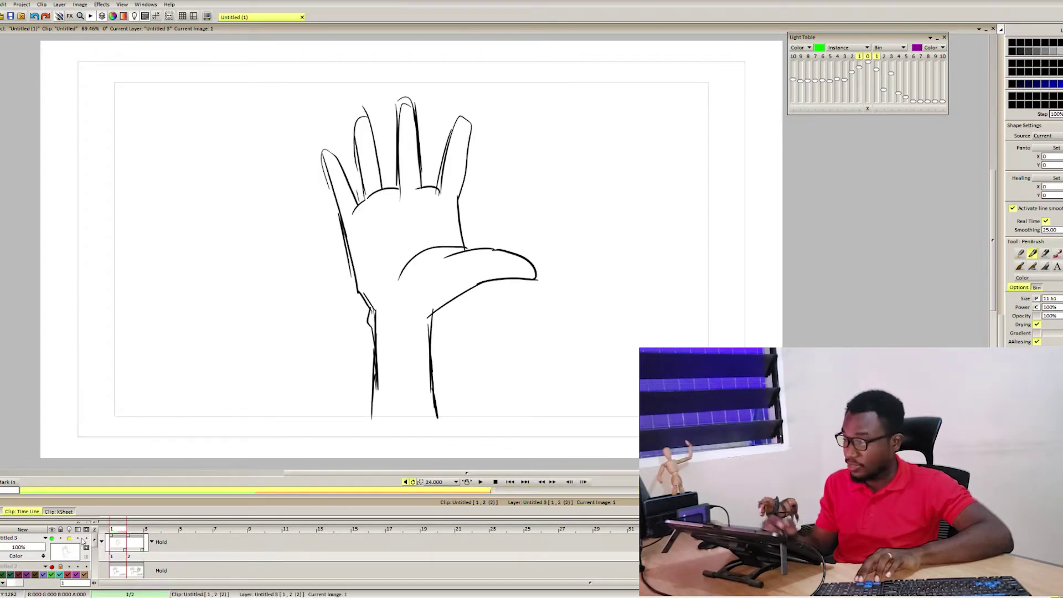
pyautogui.click(142, 533)
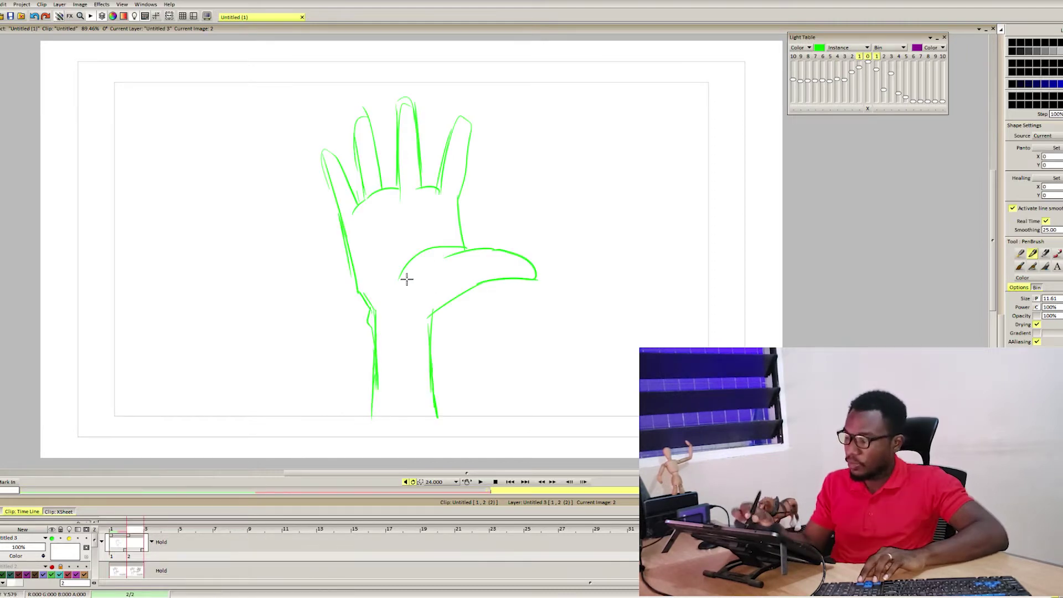
pyautogui.click(25, 538)
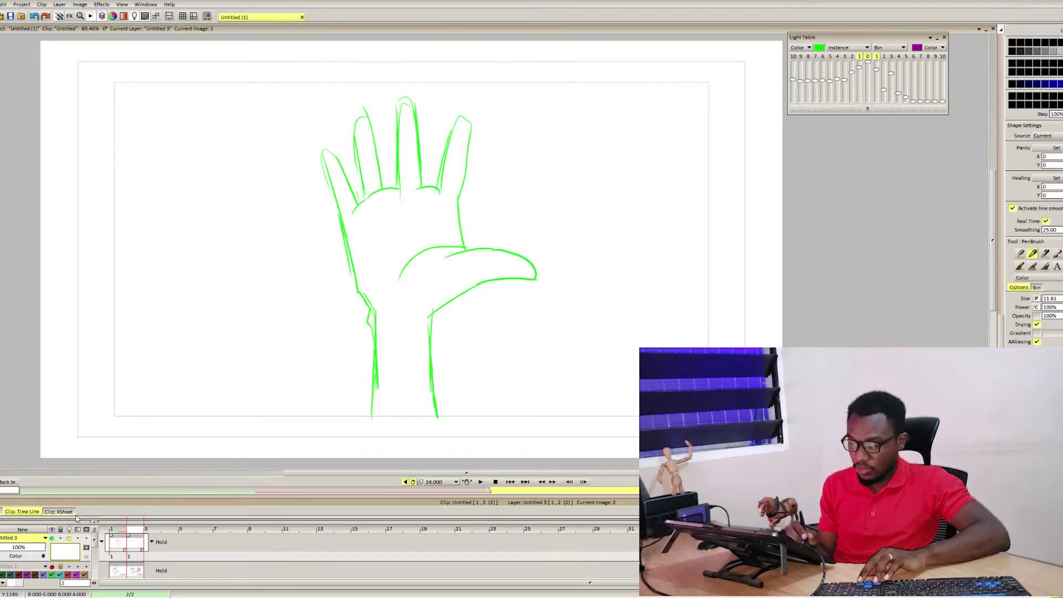
# - Create an animation layer named GUIDE above the hand layer and collapse its timeline row
pyautogui.click(23, 529)
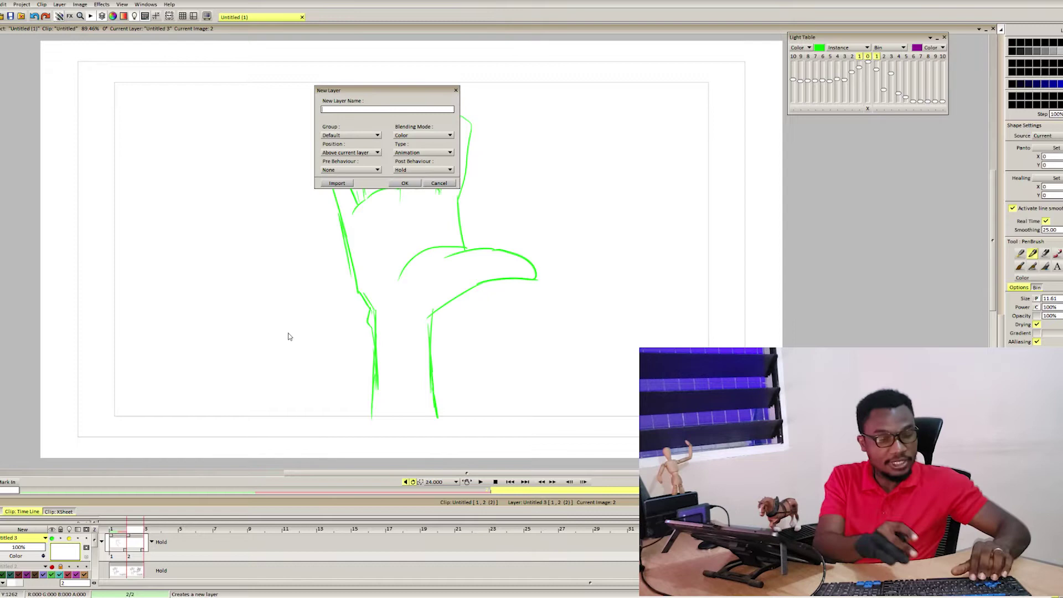
pyautogui.write('GUIDE')
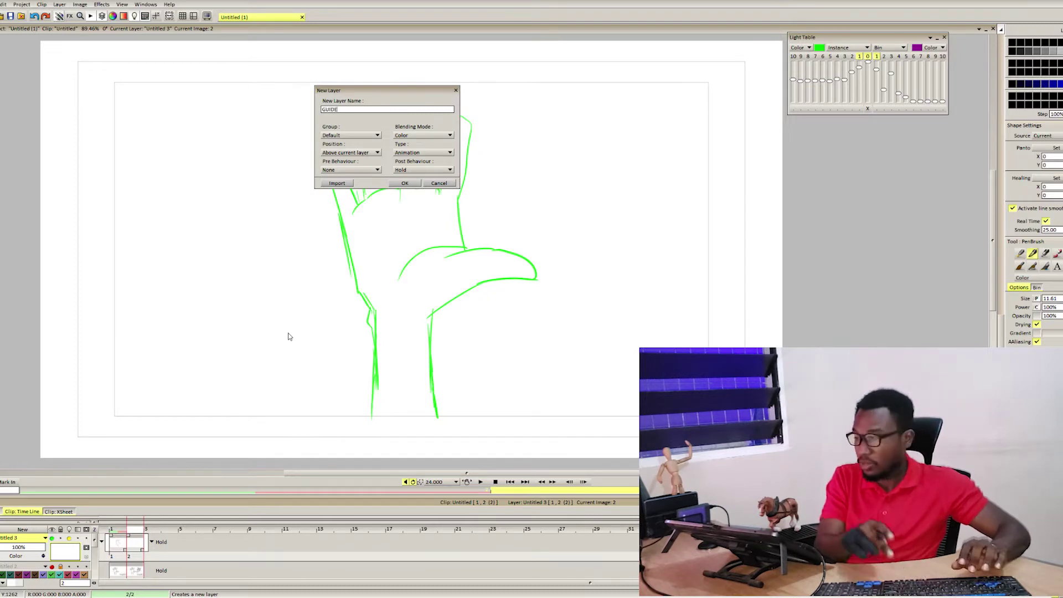
pyautogui.press('Return')
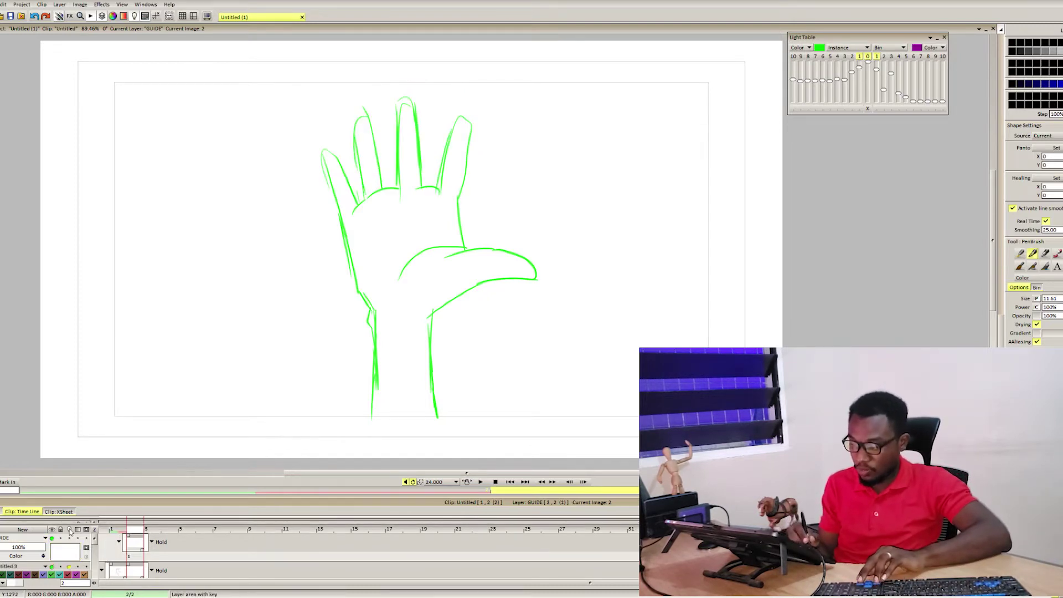
pyautogui.click(34, 539)
pyautogui.click(1, 540)
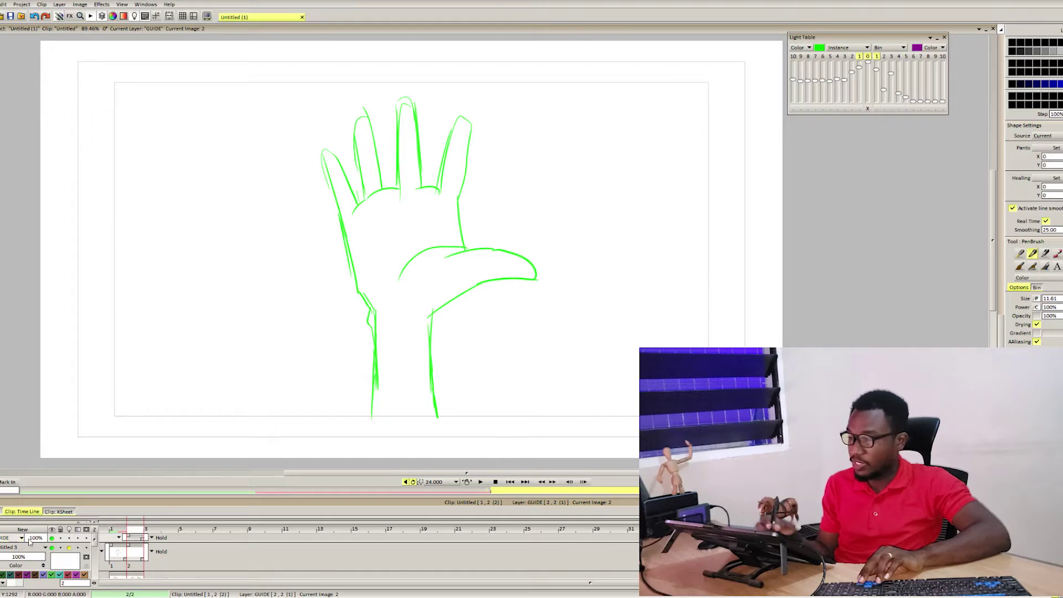
# - Extend the GUIDE layer back to frame 1 and lower the hand layer's opacity to 33%
pyautogui.moveTo(125, 538); pyautogui.dragTo(109, 538)
pyautogui.click(116, 538)
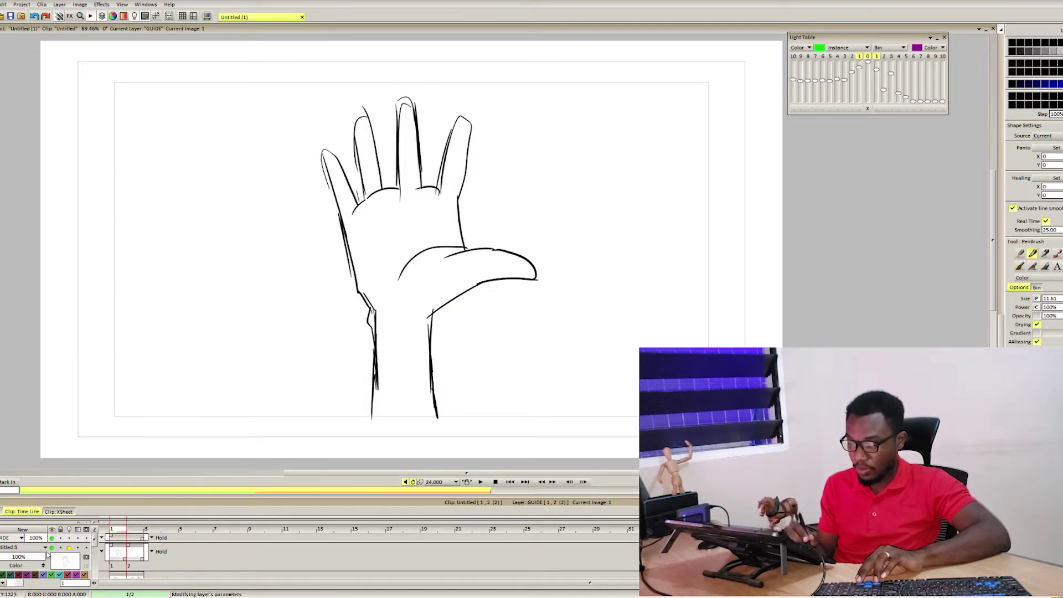
pyautogui.moveTo(40, 561); pyautogui.dragTo(13, 564)
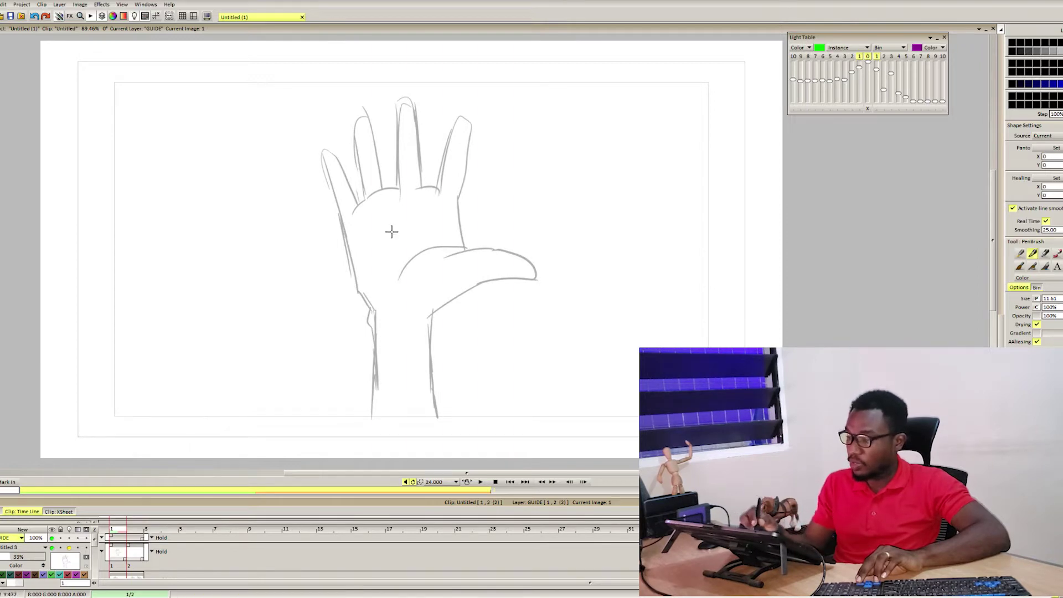
# - Outline the palm on the GUIDE layer with a rough four-sided block that curves along the finger bases
pyautogui.moveTo(349, 209)
pyautogui.mouseDown()
pyautogui.moveTo(464, 192)
pyautogui.moveTo(361, 289)
pyautogui.moveTo(367, 317)
pyautogui.mouseUp()
pyautogui.moveTo(357, 266)
pyautogui.mouseDown()
pyautogui.moveTo(370, 308)
pyautogui.moveTo(447, 298)
pyautogui.mouseUp()
pyautogui.moveTo(452, 196)
pyautogui.mouseDown()
pyautogui.moveTo(450, 301)
pyautogui.moveTo(390, 309)
pyautogui.mouseUp()
pyautogui.moveTo(344, 210); pyautogui.dragTo(353, 275)
pyautogui.moveTo(343, 215); pyautogui.dragTo(456, 204)
pyautogui.moveTo(368, 196); pyautogui.dragTo(457, 200)
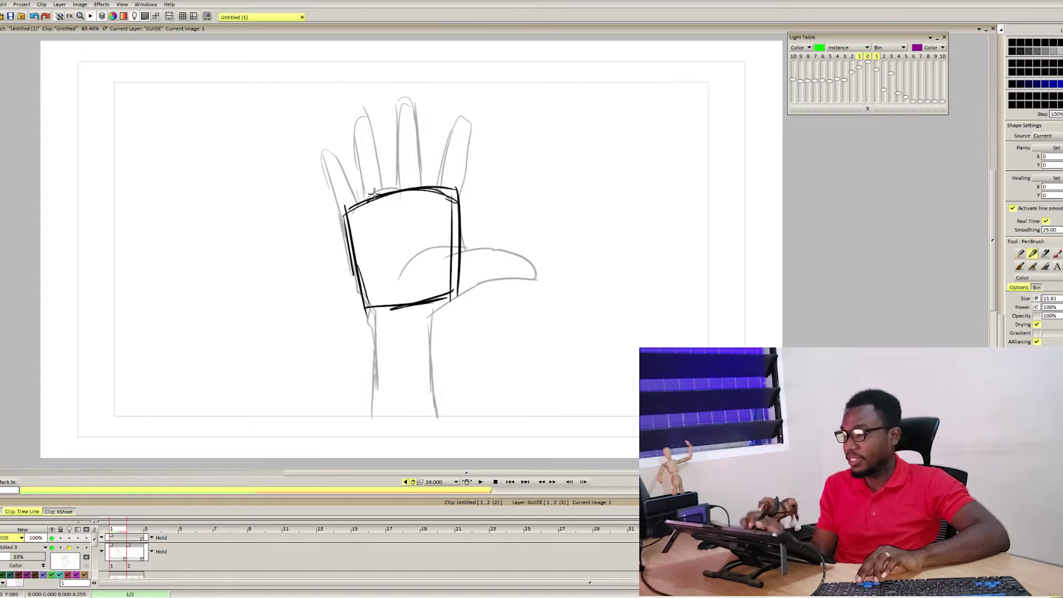
pyautogui.moveTo(344, 216); pyautogui.dragTo(426, 195)
# - Draw a wide arc across the canvas on the GUIDE layer, passing through the base of the hand's fingers
pyautogui.click(135, 529)
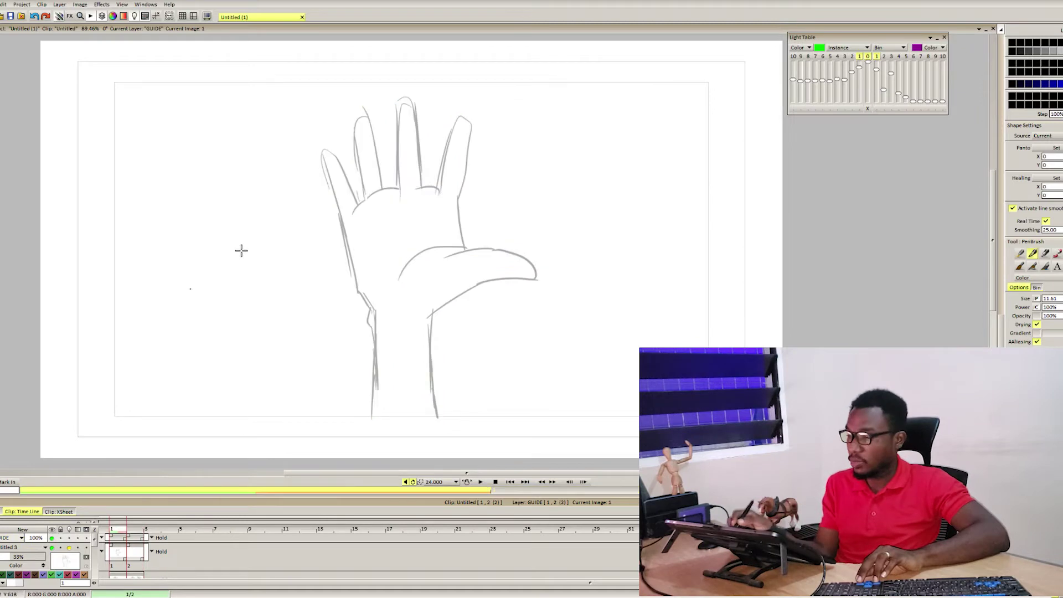
pyautogui.moveTo(190, 288); pyautogui.dragTo(673, 227)
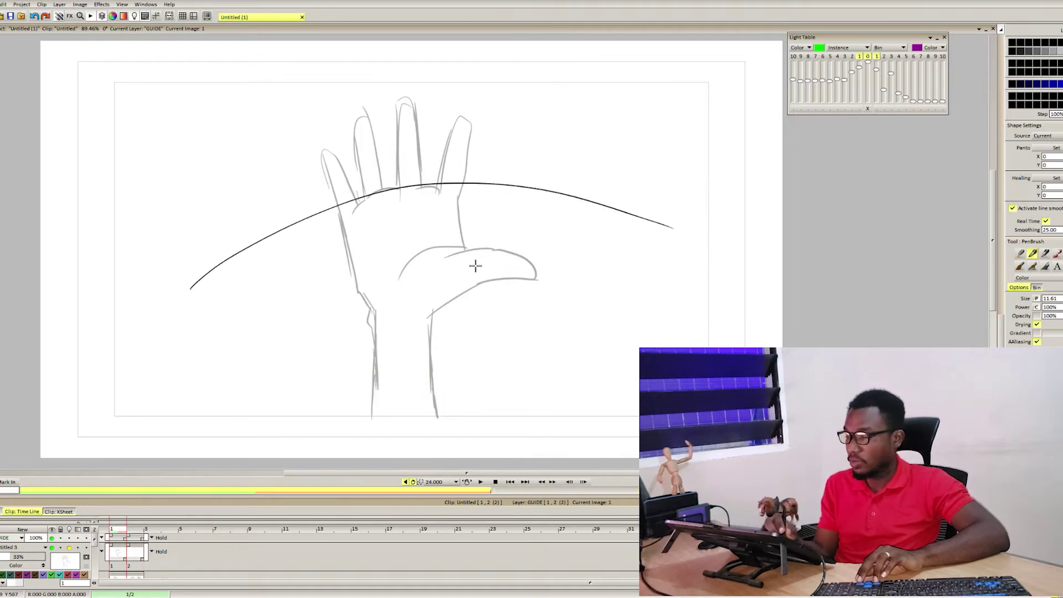
# - Draw parallel arcs on the GUIDE layer through the thumb and the fingertips, and retrace the arc at the finger bases
pyautogui.moveTo(351, 279); pyautogui.dragTo(695, 317)
pyautogui.moveTo(292, 311); pyautogui.dragTo(424, 276)
pyautogui.moveTo(180, 385); pyautogui.dragTo(477, 266)
pyautogui.moveTo(143, 318)
pyautogui.mouseDown()
pyautogui.moveTo(332, 210)
pyautogui.moveTo(389, 195)
pyautogui.mouseUp()
pyautogui.moveTo(199, 286); pyautogui.dragTo(633, 205)
pyautogui.moveTo(260, 155); pyautogui.dragTo(630, 141)
pyautogui.moveTo(124, 258); pyautogui.dragTo(582, 131)
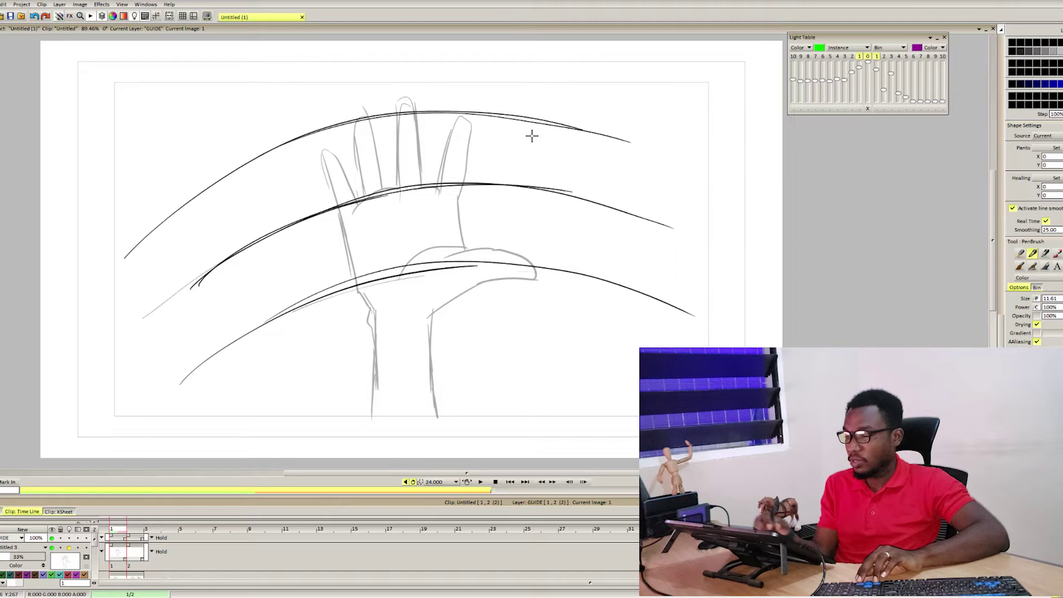
# - Go over the three guide arcs with additional strokes, extending them further towards both sides of the canvas
pyautogui.moveTo(143, 230); pyautogui.dragTo(442, 103)
pyautogui.moveTo(263, 150); pyautogui.dragTo(707, 162)
pyautogui.moveTo(135, 332)
pyautogui.mouseDown()
pyautogui.moveTo(356, 207)
pyautogui.moveTo(641, 210)
pyautogui.mouseUp()
pyautogui.moveTo(727, 236); pyautogui.dragTo(739, 242)
pyautogui.moveTo(138, 429)
pyautogui.mouseDown()
pyautogui.moveTo(237, 339)
pyautogui.moveTo(775, 347)
pyautogui.mouseUp()
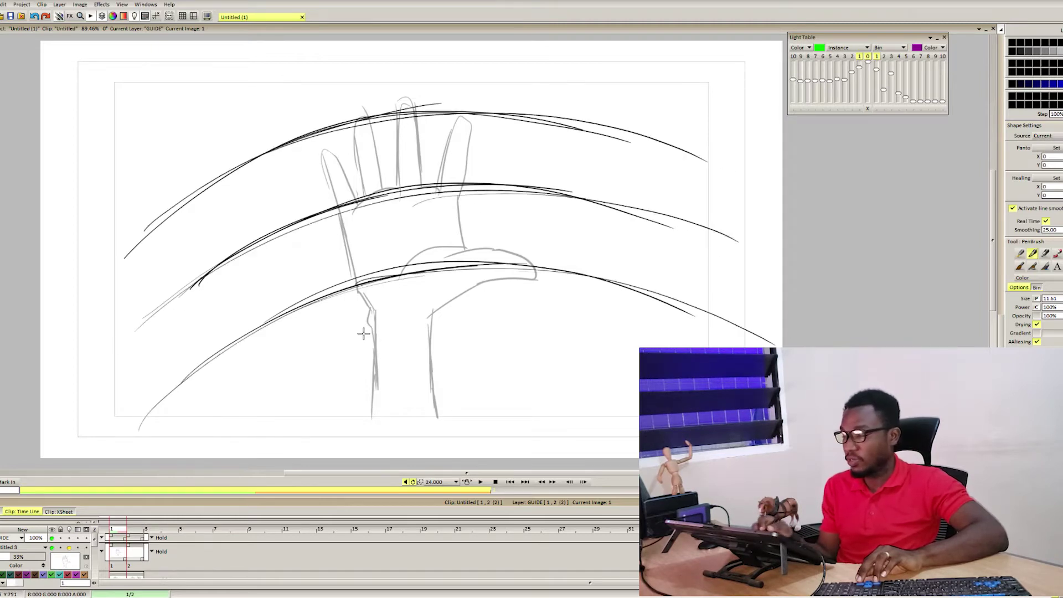
# - Draw a fourth, lower arc on the GUIDE layer passing through the hand's wrist, and reinforce it with repeated strokes
pyautogui.moveTo(219, 424); pyautogui.dragTo(633, 331)
pyautogui.moveTo(245, 404); pyautogui.dragTo(307, 367)
pyautogui.moveTo(222, 422); pyautogui.dragTo(563, 315)
pyautogui.moveTo(322, 348); pyautogui.dragTo(591, 327)
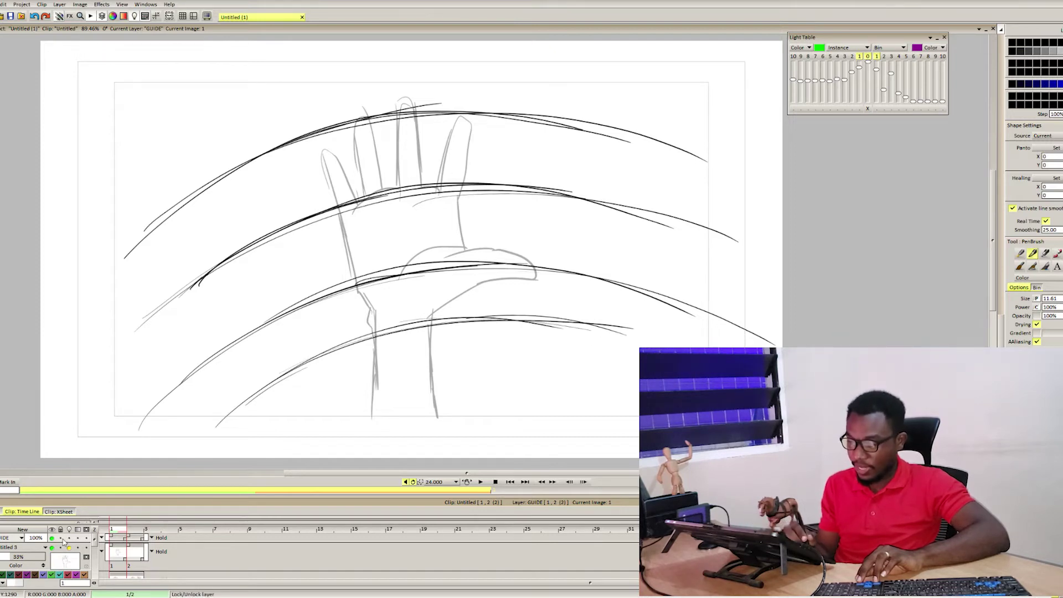
# - Set the GUIDE layer's opacity to 20% and the hand layer's to 100%, and lock the GUIDE layer
pyautogui.moveTo(36, 539); pyautogui.dragTo(27, 543)
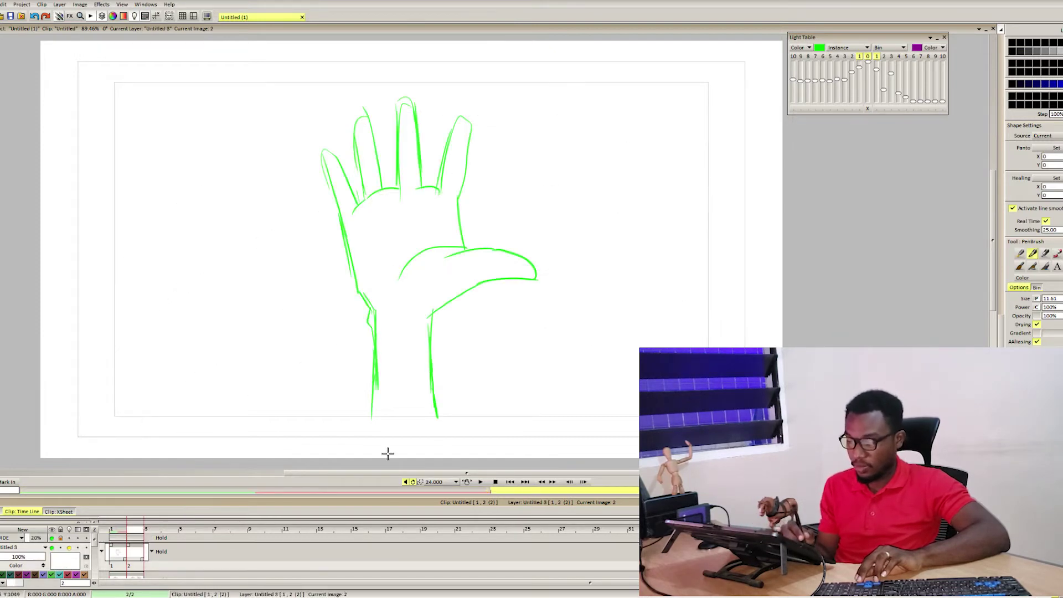
pyautogui.press('Left')
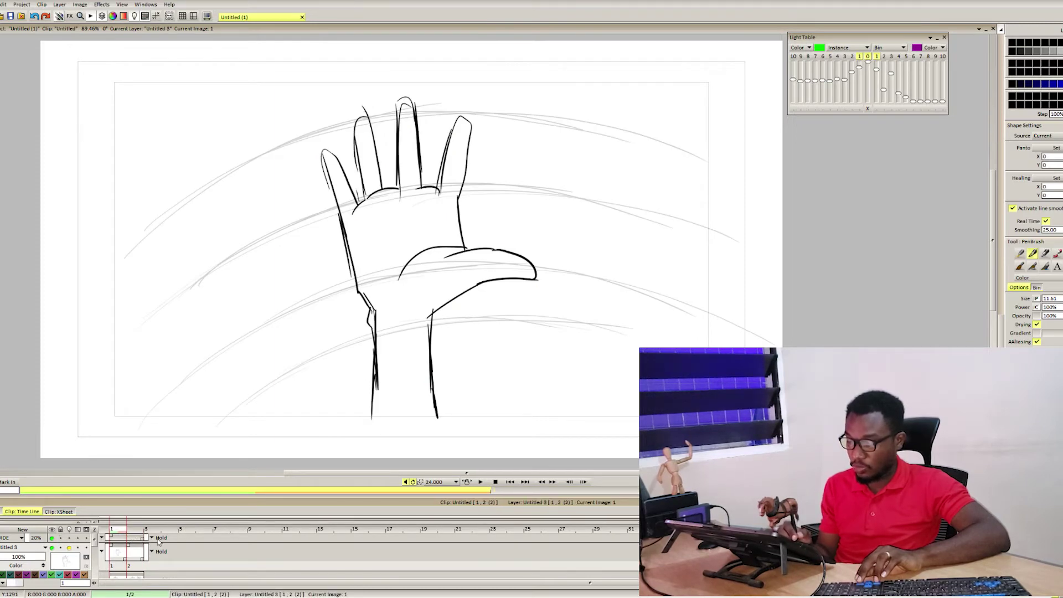
pyautogui.moveTo(133, 532)
pyautogui.mouseDown()
pyautogui.moveTo(115, 534)
pyautogui.moveTo(269, 520)
pyautogui.mouseUp()
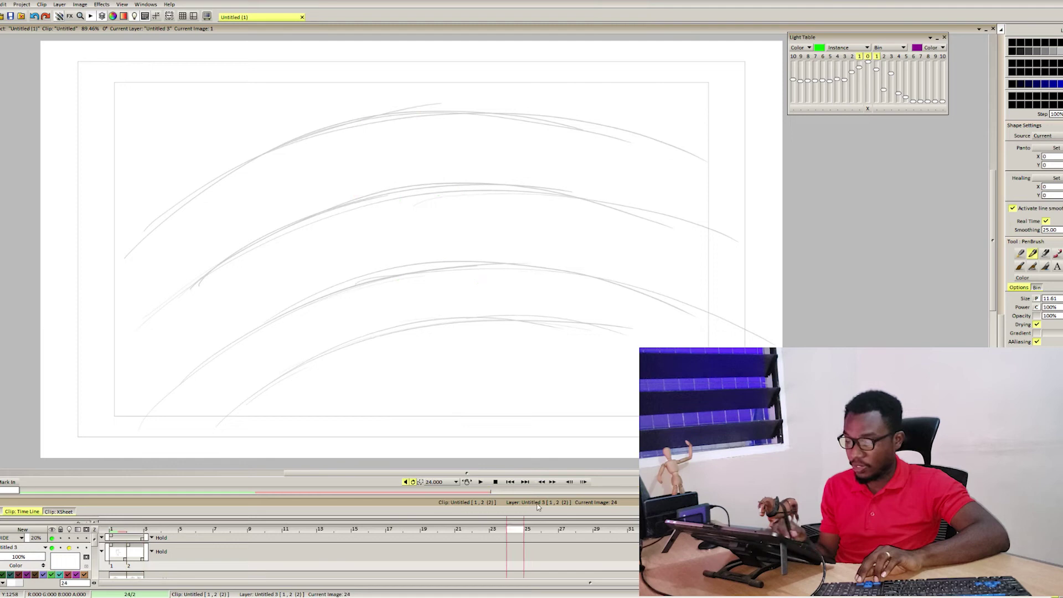
pyautogui.moveTo(537, 504); pyautogui.dragTo(115, 507)
pyautogui.click(61, 538)
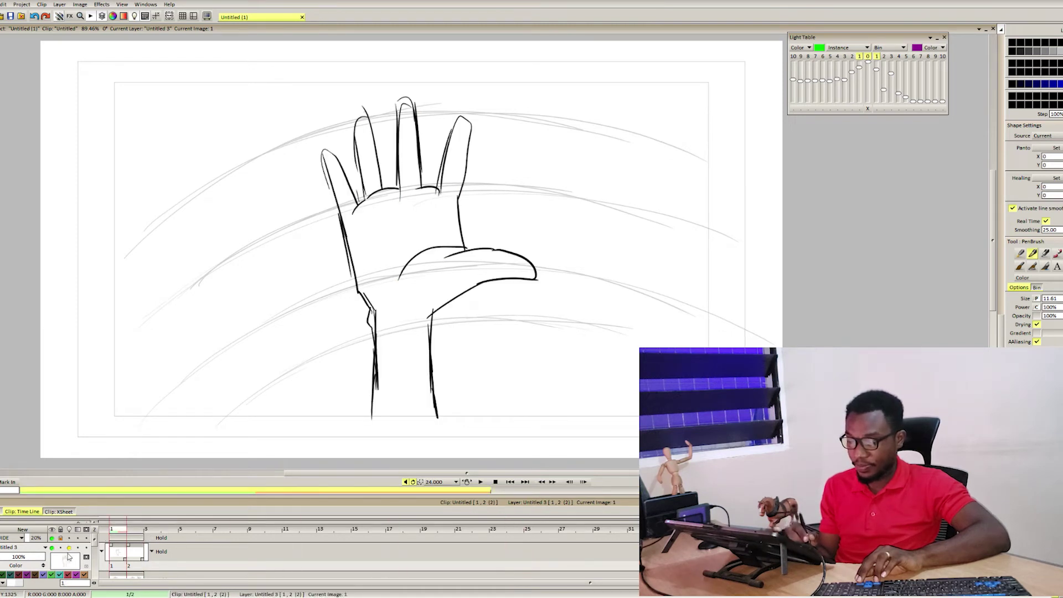
# - Handwrite the word "wave" near the upper right corner of the canvas on frame 1 of the hand layer
pyautogui.press('Right')
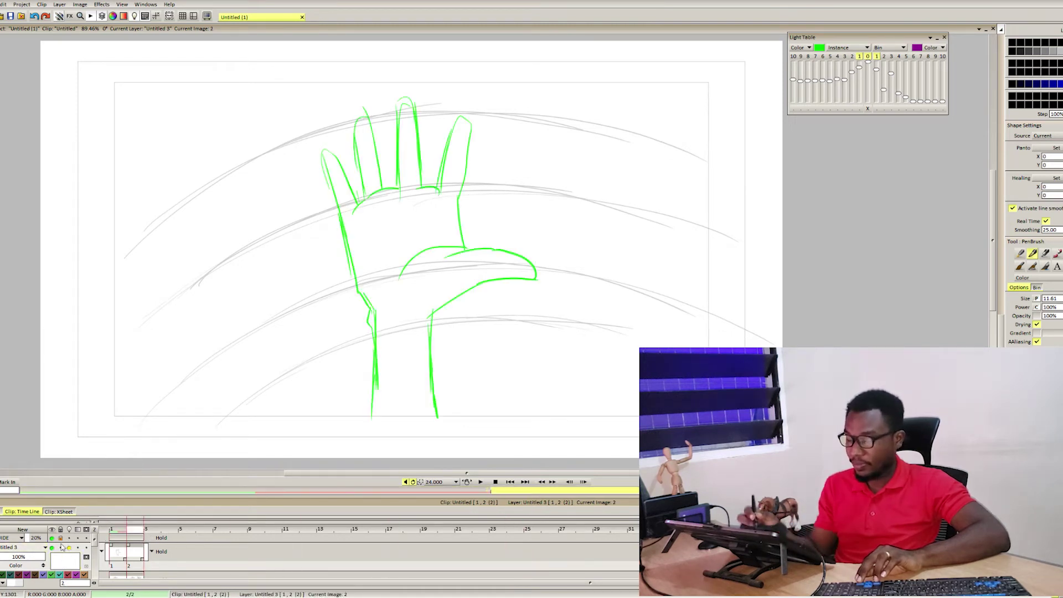
pyautogui.press('Left')
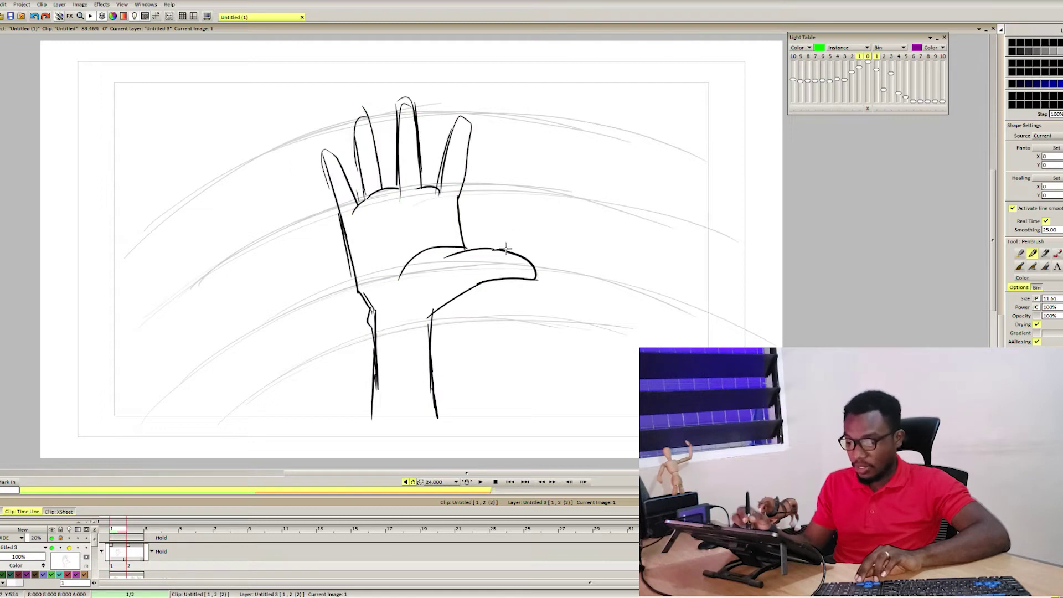
pyautogui.press('Right')
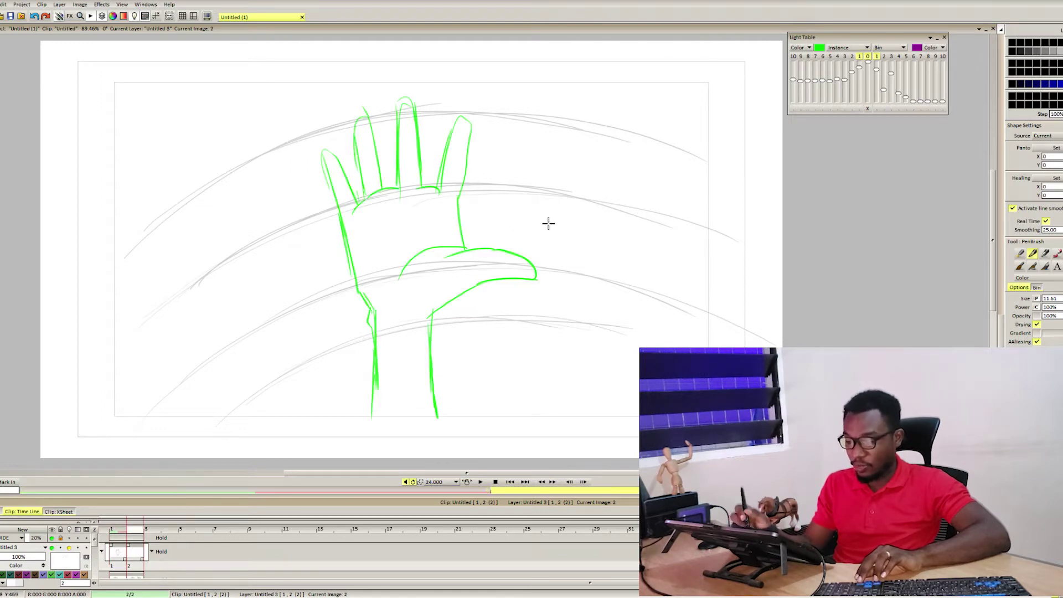
pyautogui.press('Left')
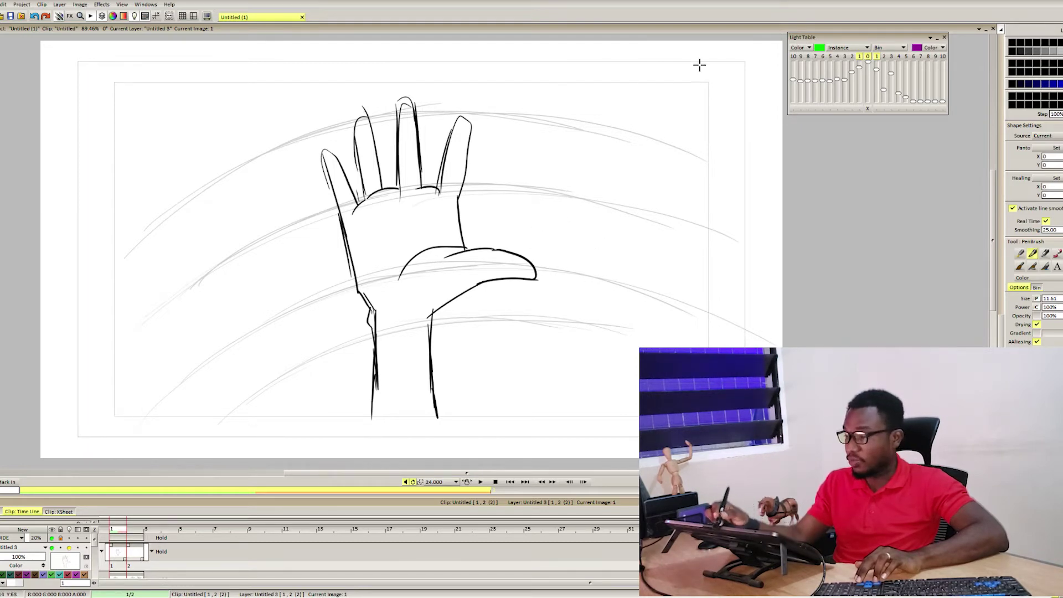
pyautogui.moveTo(627, 65)
pyautogui.mouseDown()
pyautogui.moveTo(647, 75)
pyautogui.moveTo(698, 66)
pyautogui.mouseUp()
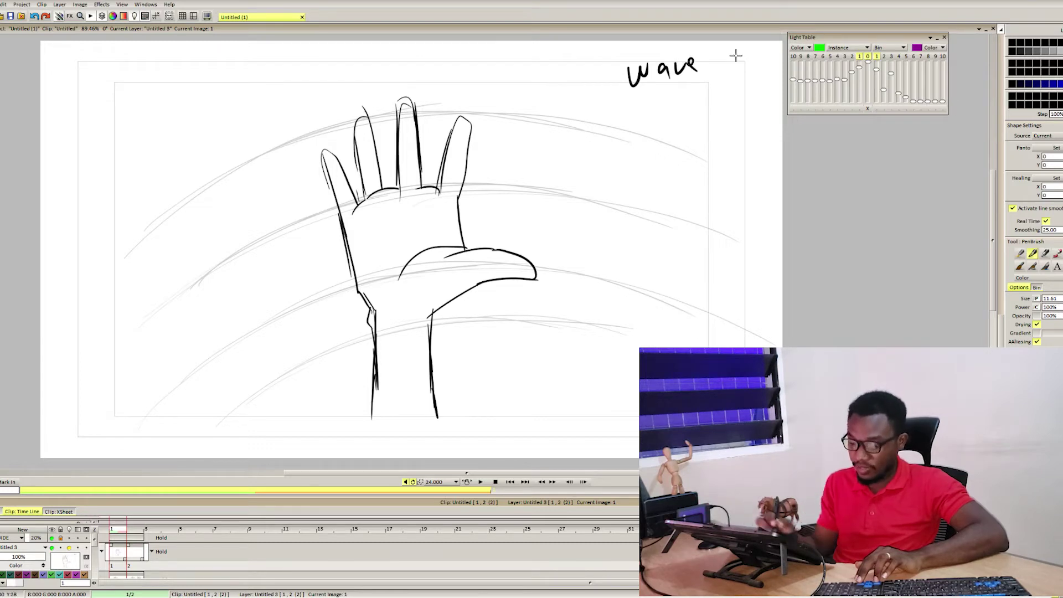
# - Mark the hand's pivots on frame 1 with a shaded ellipse at the wrist and small marks on the little and ring finger joints
pyautogui.press('Right')
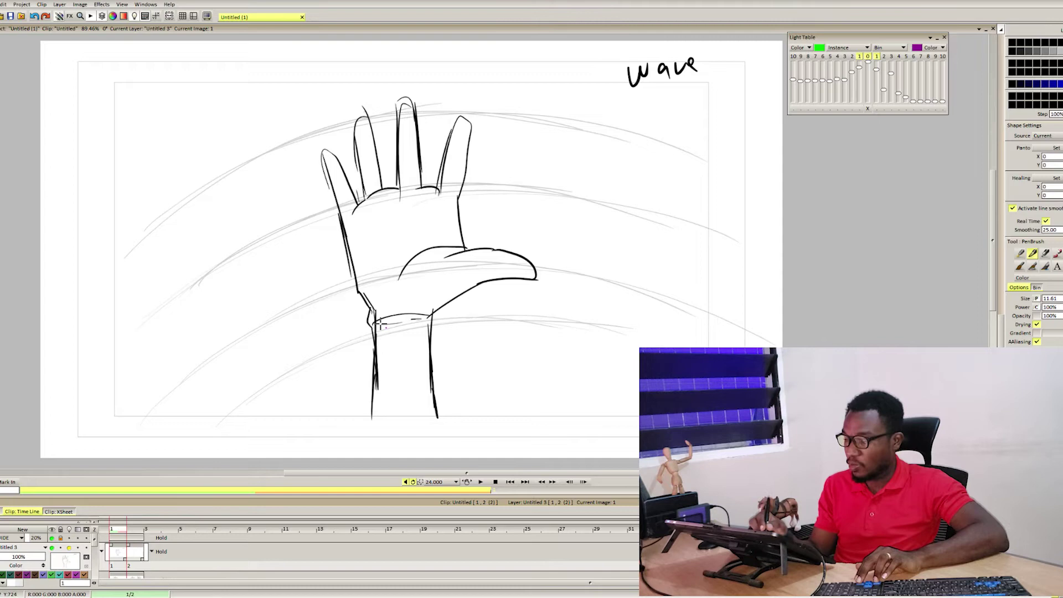
pyautogui.moveTo(381, 326); pyautogui.dragTo(386, 328)
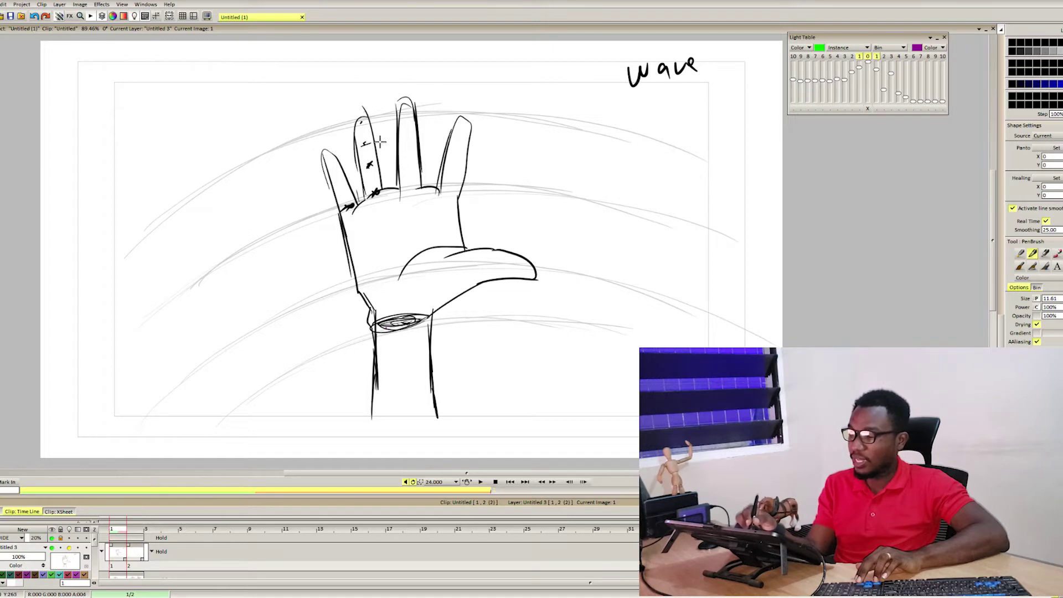
pyautogui.moveTo(362, 167); pyautogui.dragTo(372, 164)
pyautogui.moveTo(357, 123); pyautogui.dragTo(366, 121)
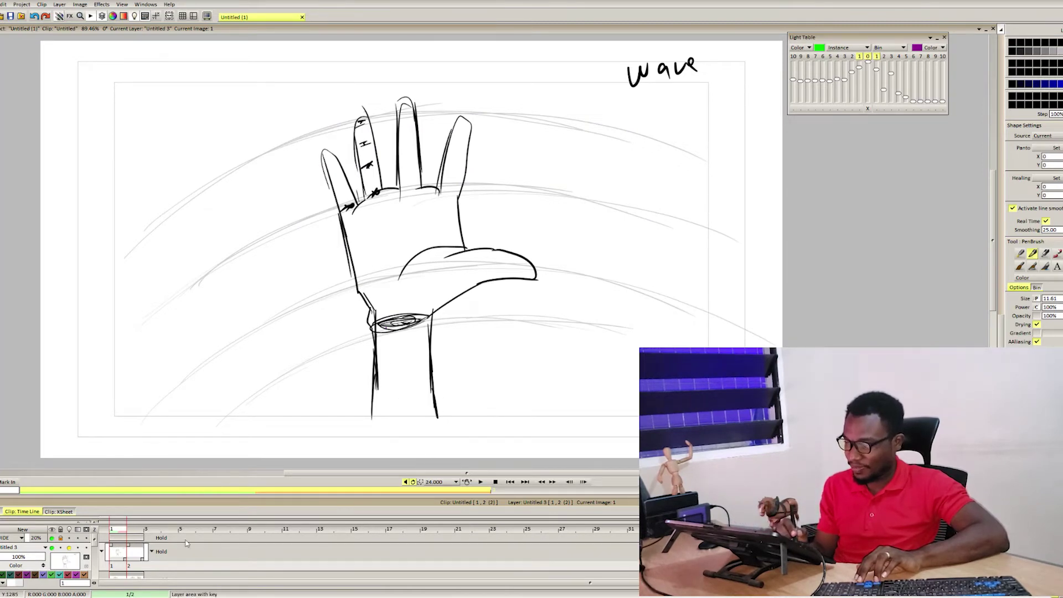
# - Sketch the two edges of a left-leaning forearm on frame 2, starting at the left end of the lowest arc
pyautogui.press('Right')
pyautogui.press('Left')
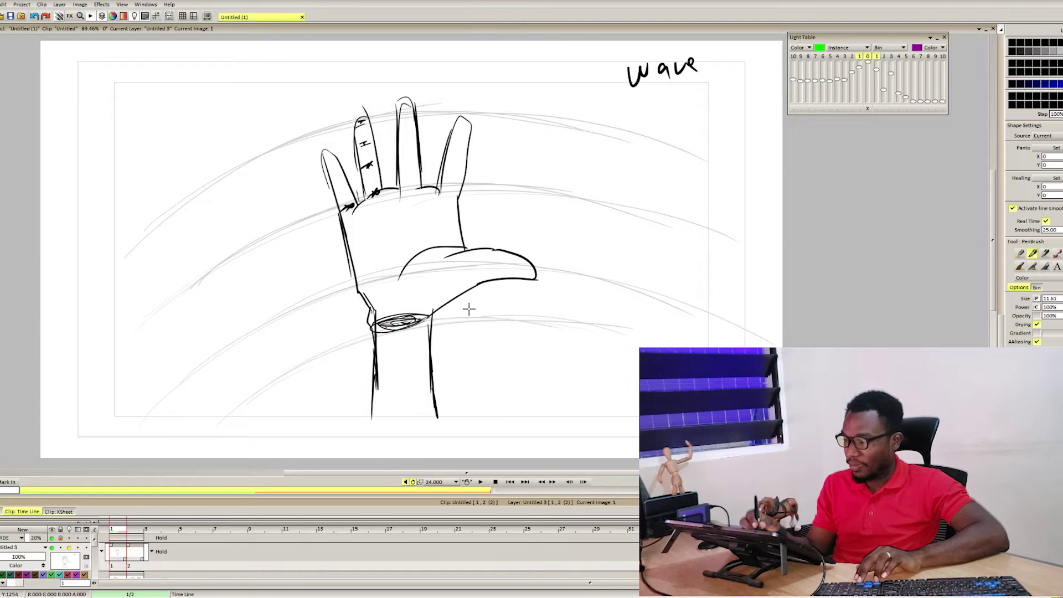
pyautogui.press('Right')
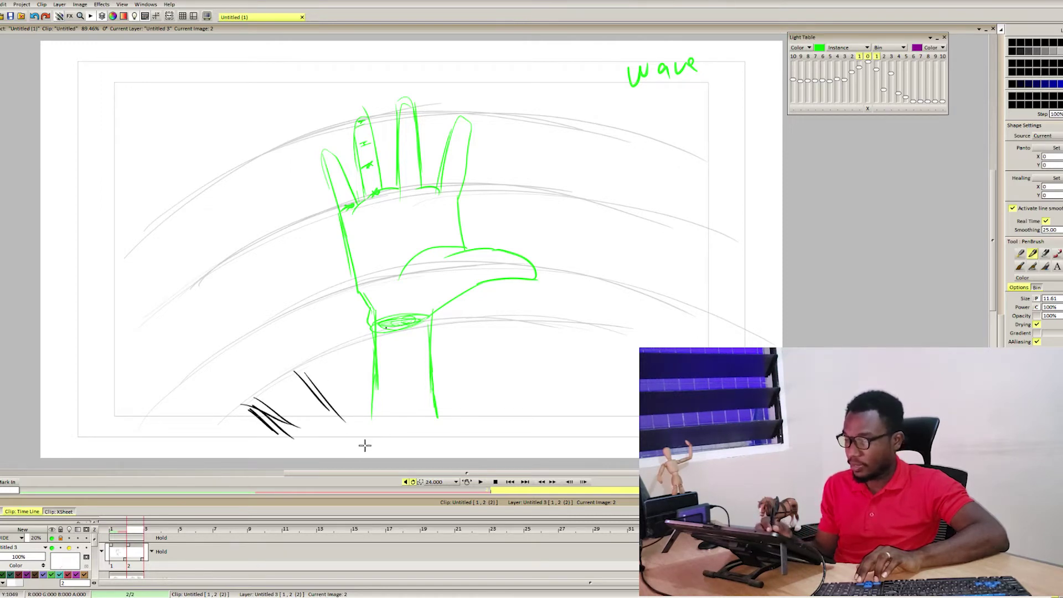
# - Add frame 3 and sketch the two edges of a right-leaning forearm beneath the right end of the lowest arc
pyautogui.press('Right')
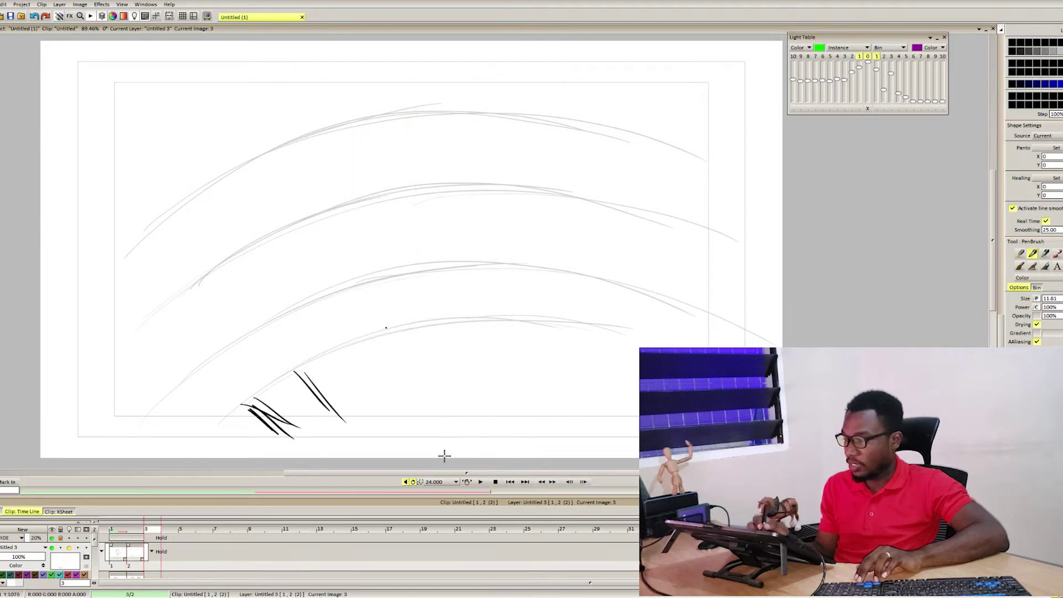
pyautogui.click(664, 363)
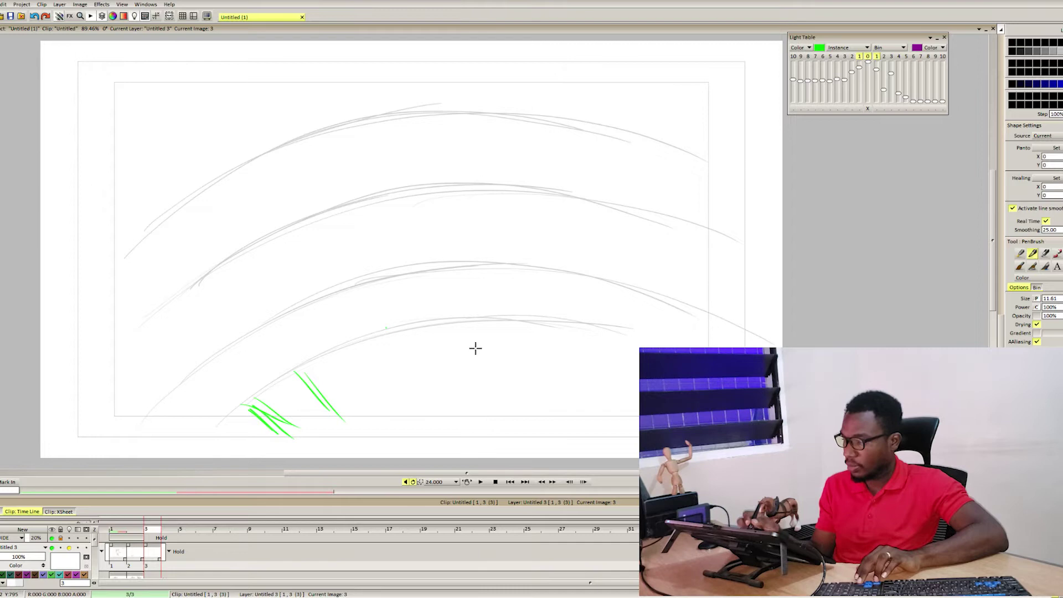
pyautogui.moveTo(584, 321); pyautogui.dragTo(554, 416)
pyautogui.moveTo(647, 339); pyautogui.dragTo(606, 414)
pyautogui.press('Return')
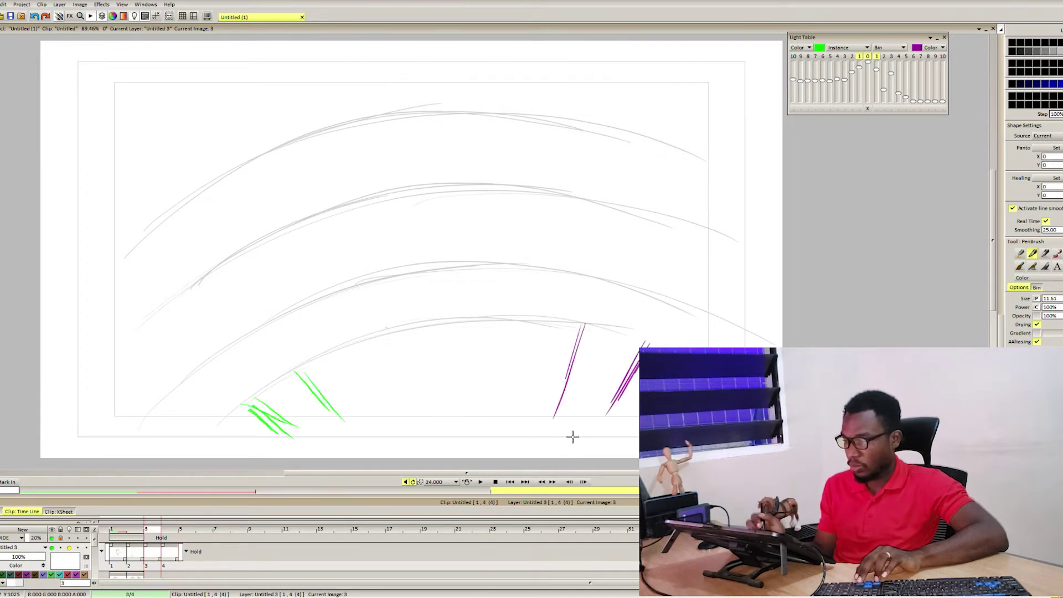
pyautogui.press('Left')
pyautogui.press('Right')
pyautogui.press('Left')
pyautogui.press('Right')
pyautogui.press('Right')
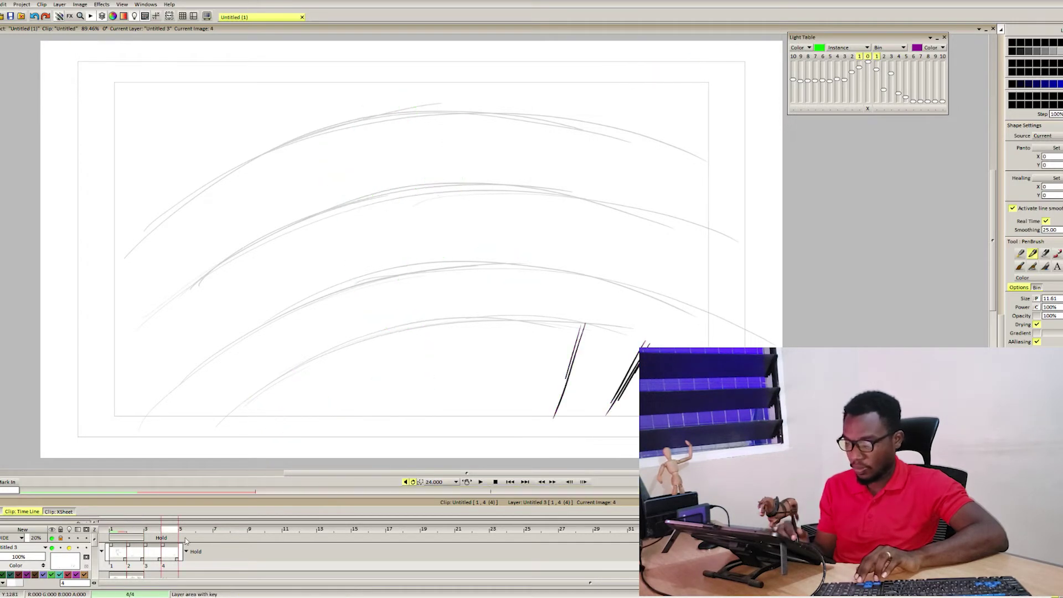
pyautogui.press('Left')
pyautogui.hotkey('ctrl', 'z')
pyautogui.press('Right')
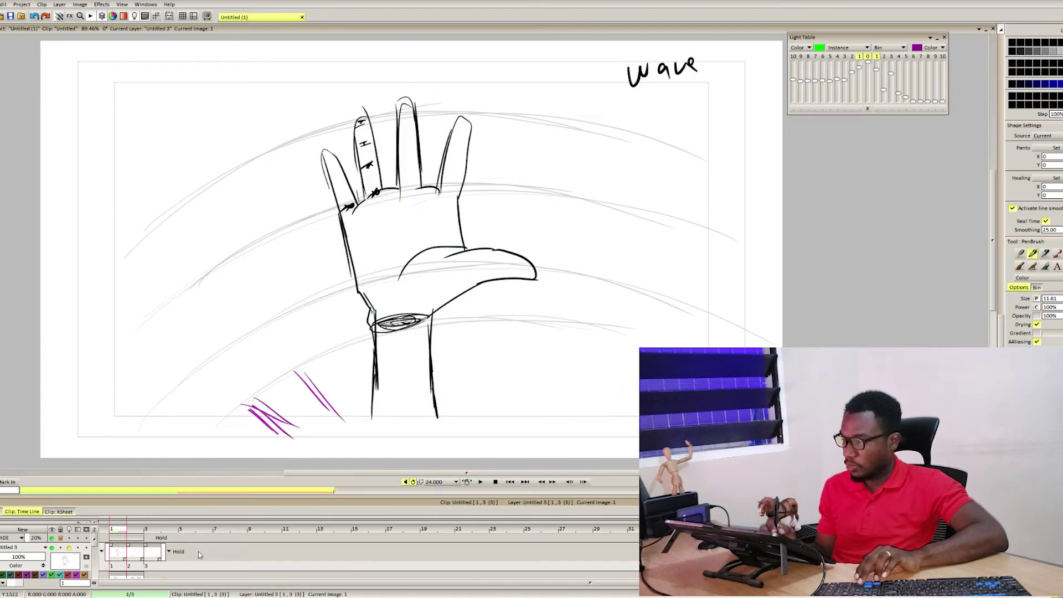
# - Turn off the light table for the hand layer
pyautogui.press('Right')
pyautogui.press('Right')
pyautogui.click(69, 548)
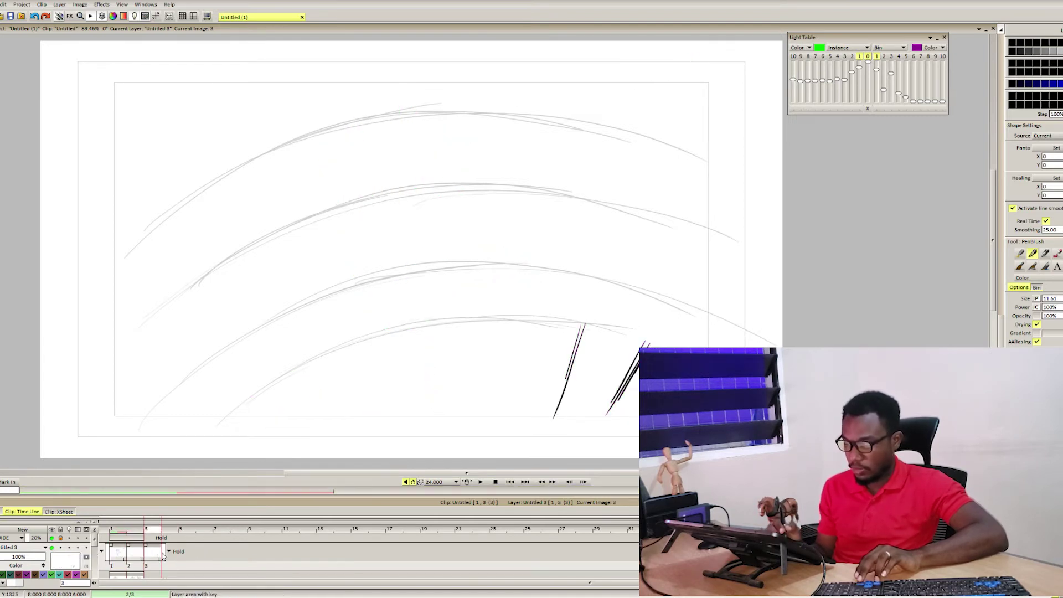
# - Flip back and forth through frames 1 to 3 to compare the forearm positions of the wave
pyautogui.press('Left')
pyautogui.press('Left')
pyautogui.press('Right')
pyautogui.press('Right')
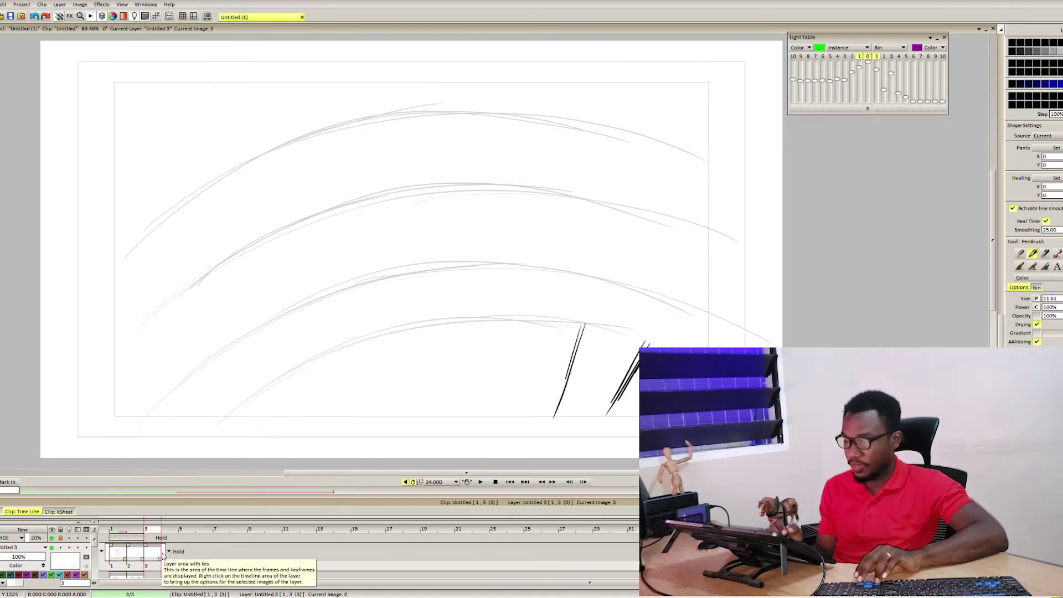
pyautogui.press('Left')
pyautogui.press('Left')
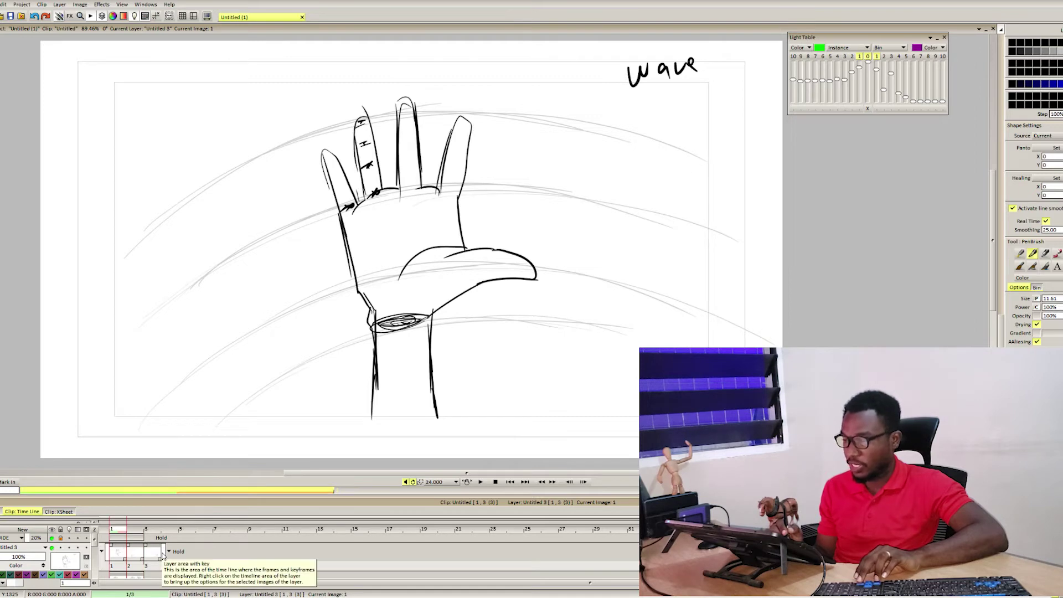
pyautogui.press('Right')
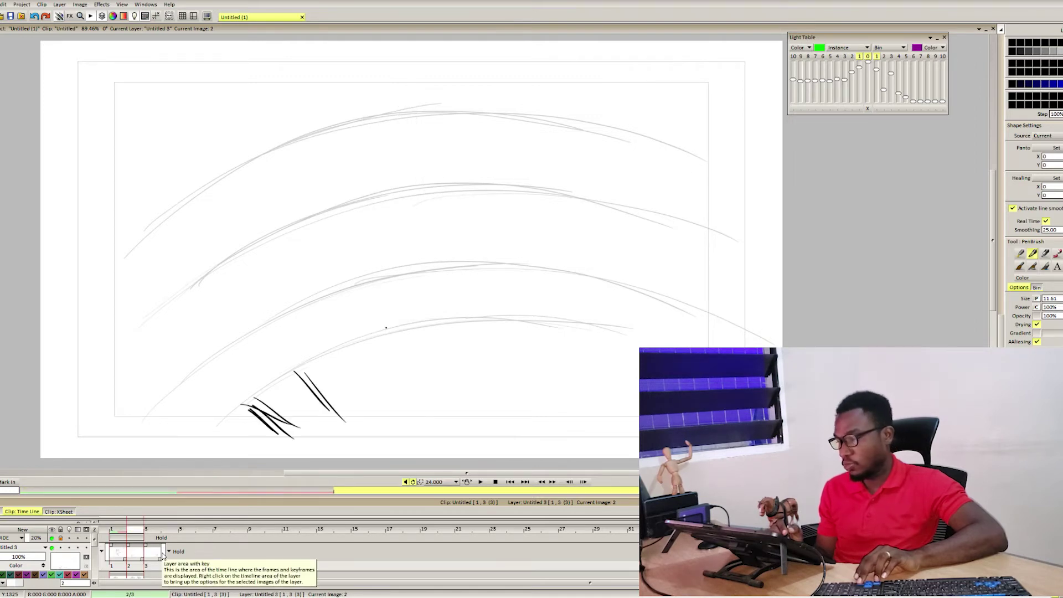
pyautogui.press('Right')
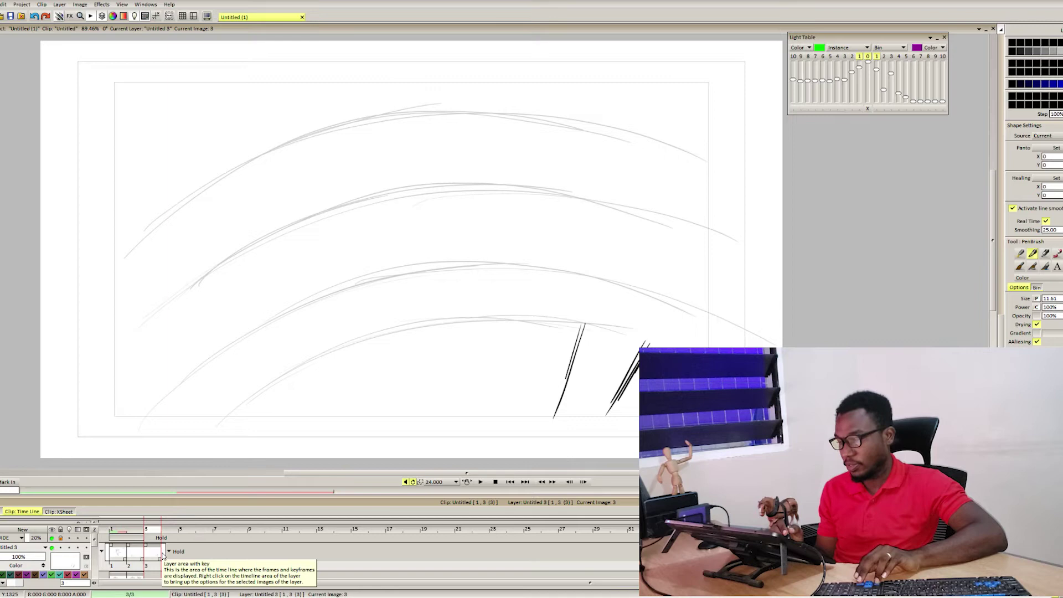
pyautogui.press('Left')
pyautogui.press('Right')
pyautogui.press('Left')
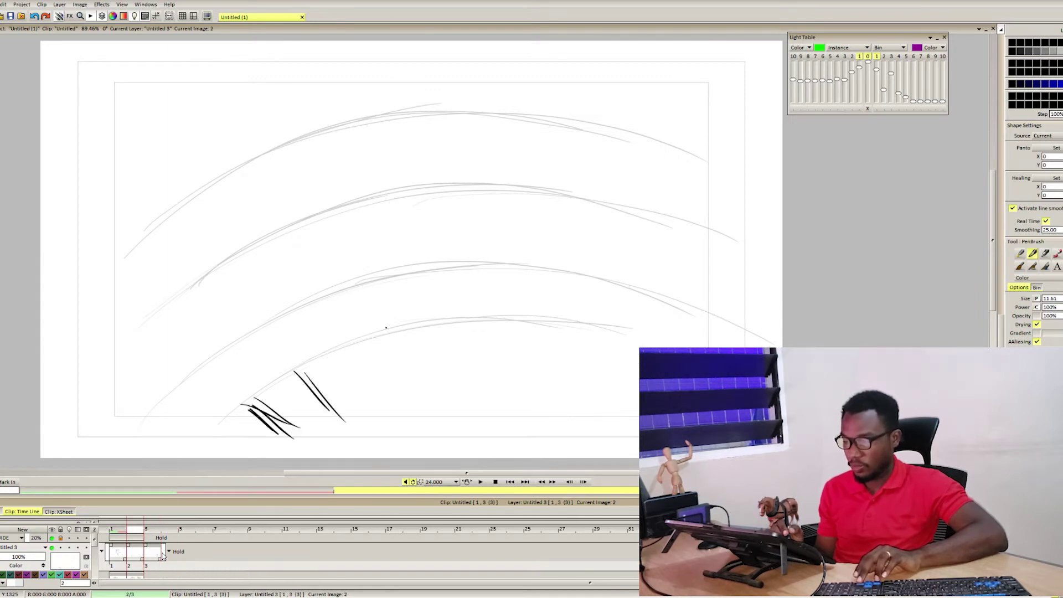
pyautogui.press('Left')
pyautogui.press('Right')
pyautogui.press('Right')
pyautogui.press('Left')
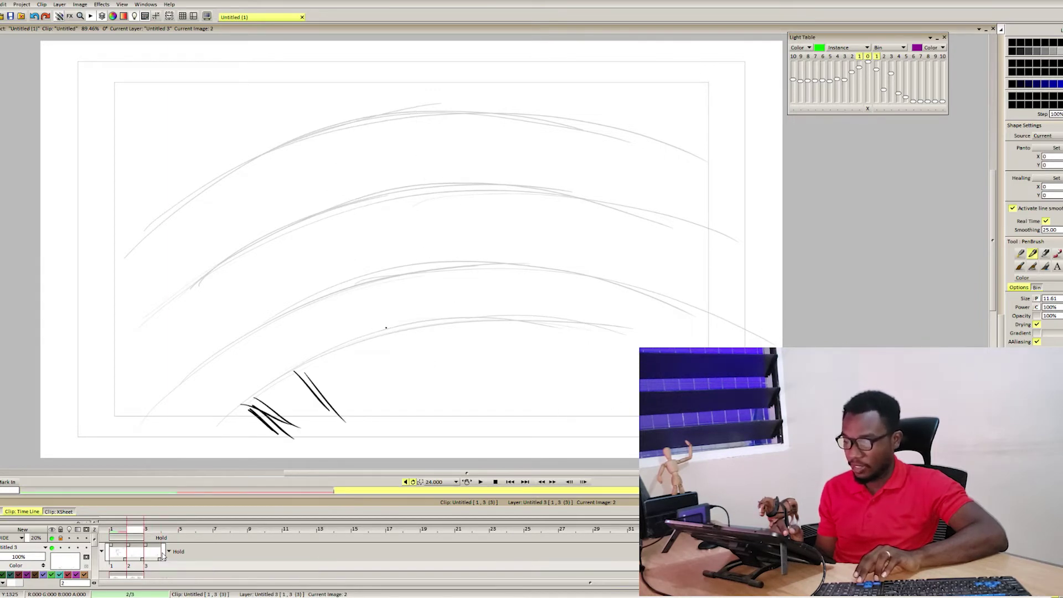
pyautogui.press('Right')
pyautogui.press('Left')
pyautogui.press('Right')
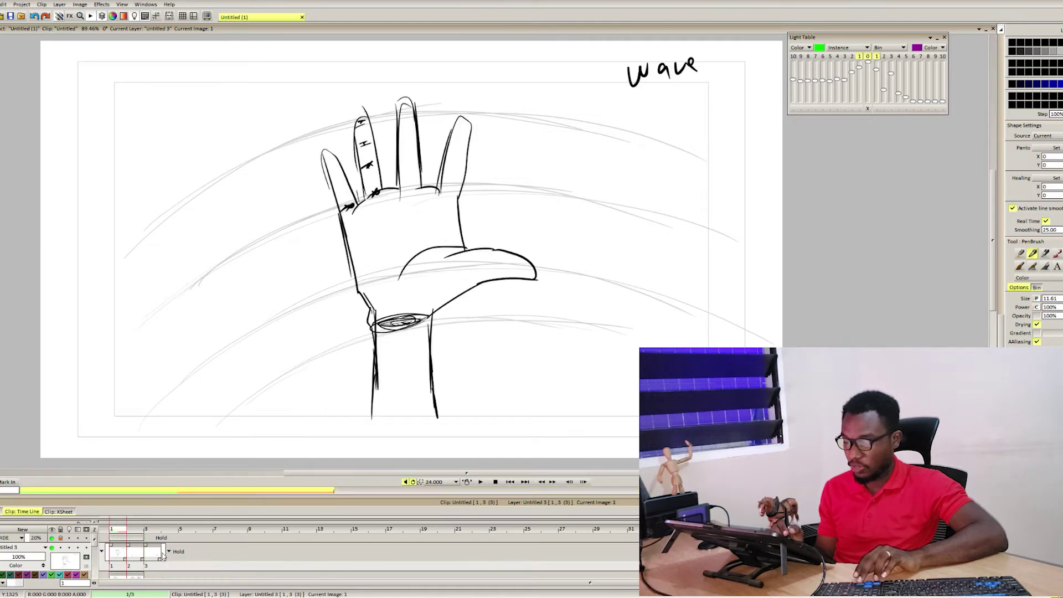
pyautogui.press('Left')
pyautogui.press('Left')
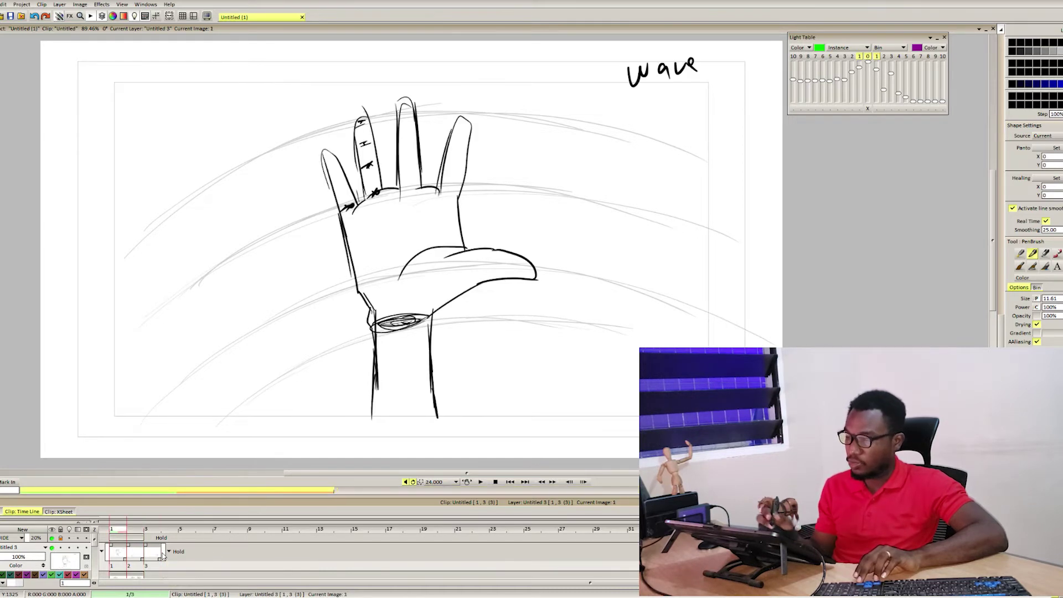
# - On frame 2, draw the wrist bend above the left-leaning forearm and short curves along the arcs for the finger bases and fingertips
pyautogui.press('Right')
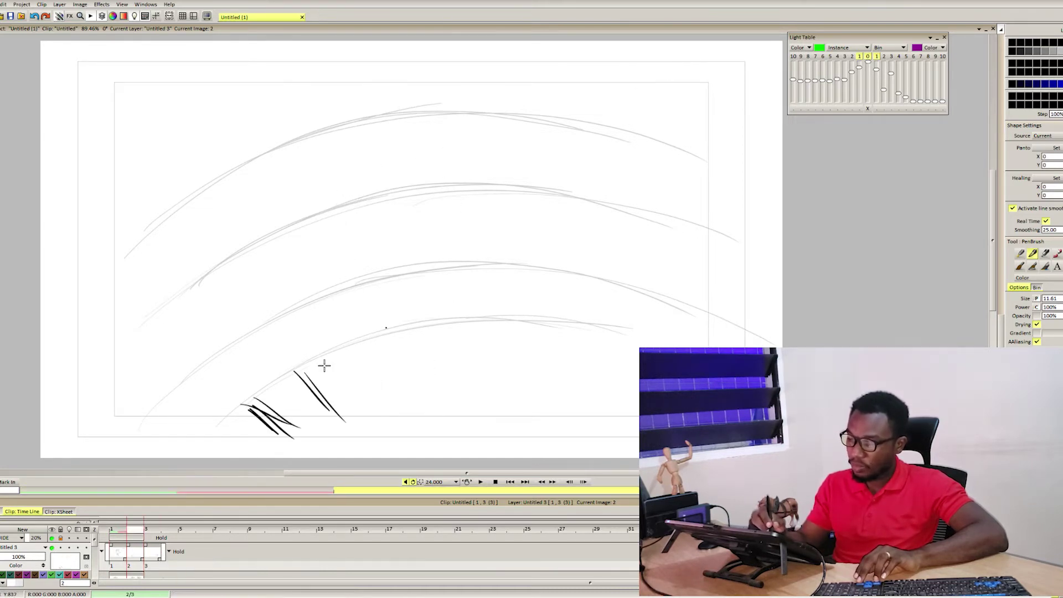
pyautogui.moveTo(300, 375); pyautogui.dragTo(296, 318)
pyautogui.press('Left')
pyautogui.press('Right')
pyautogui.moveTo(159, 325); pyautogui.dragTo(228, 264)
pyautogui.press('Left')
pyautogui.press('Right')
pyautogui.moveTo(101, 276); pyautogui.dragTo(176, 210)
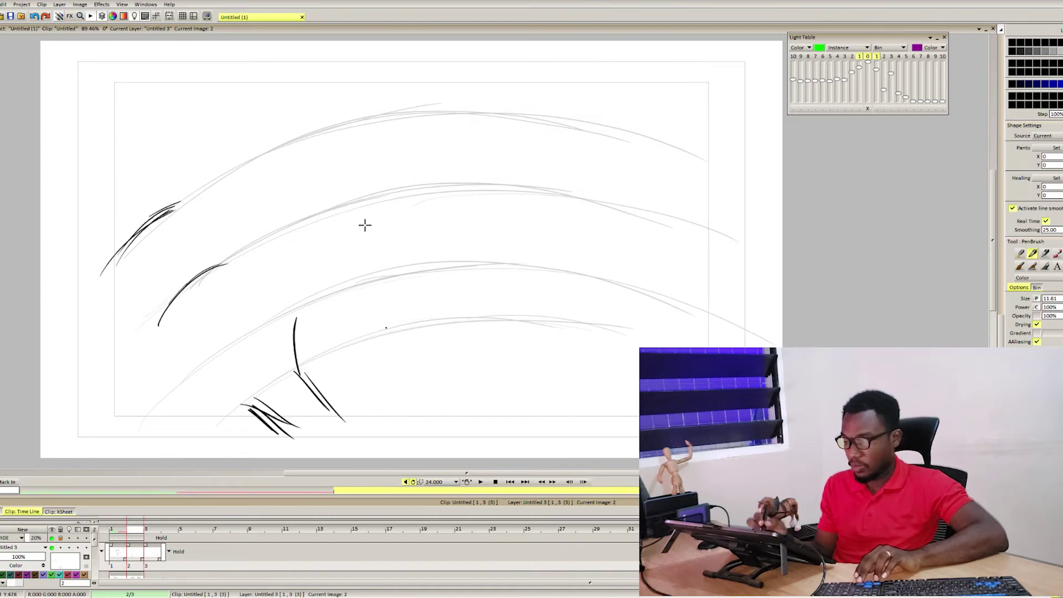
# - Rough in the right-leaning palm on frame 3 with strokes above the forearm edges
pyautogui.press('Right')
pyautogui.press('Left')
pyautogui.press('Right')
pyautogui.moveTo(649, 345)
pyautogui.mouseDown()
pyautogui.moveTo(688, 317)
pyautogui.moveTo(707, 269)
pyautogui.mouseUp()
pyautogui.moveTo(702, 249)
pyautogui.mouseDown()
pyautogui.moveTo(600, 214)
pyautogui.moveTo(578, 330)
pyautogui.mouseUp()
# - Draw the two sides of the left-leaning palm on frame 2, joining the finger-base curve to the wrist
pyautogui.press('Left')
pyautogui.moveTo(247, 259); pyautogui.dragTo(290, 317)
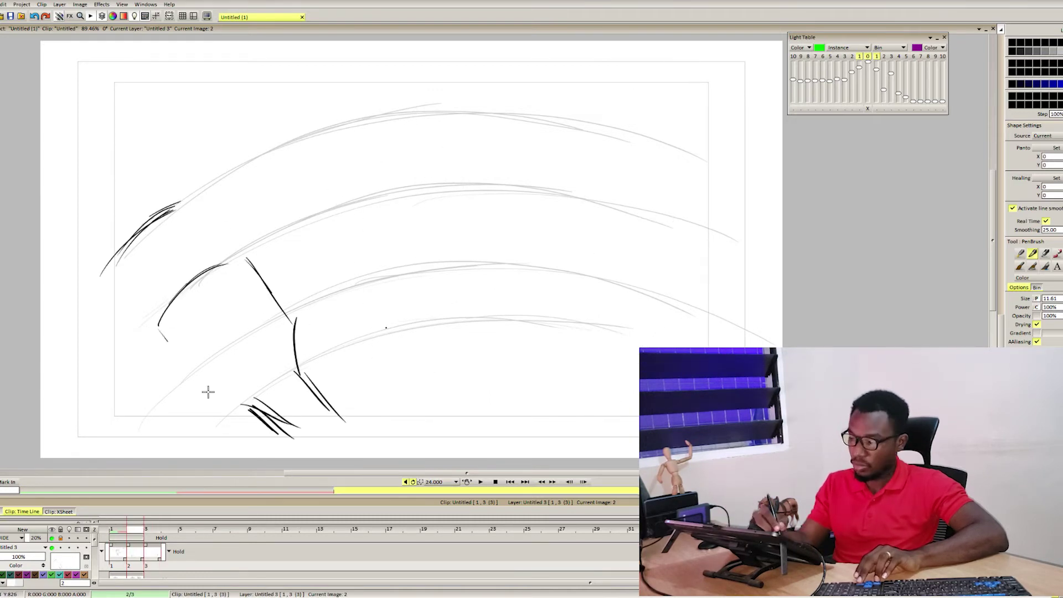
pyautogui.press('Right')
pyautogui.press('Left')
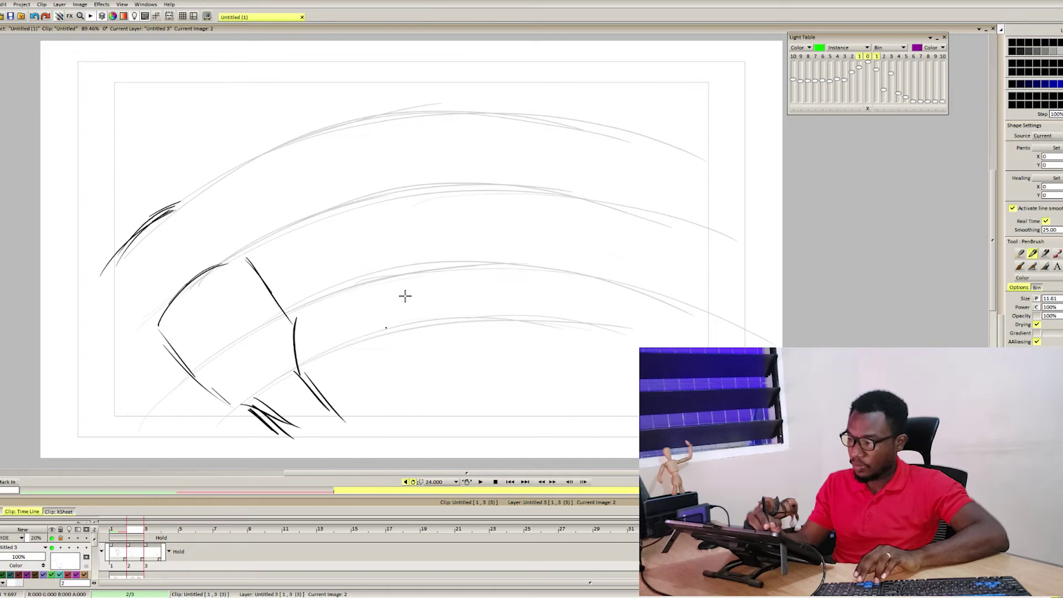
# - On frame 2, draw the left-leaning hand's thumb and rough in its four fingers between the finger-base curve and the top arc
pyautogui.moveTo(245, 363)
pyautogui.mouseDown()
pyautogui.moveTo(273, 300)
pyautogui.moveTo(355, 275)
pyautogui.mouseUp()
pyautogui.moveTo(195, 191); pyautogui.dragTo(279, 293)
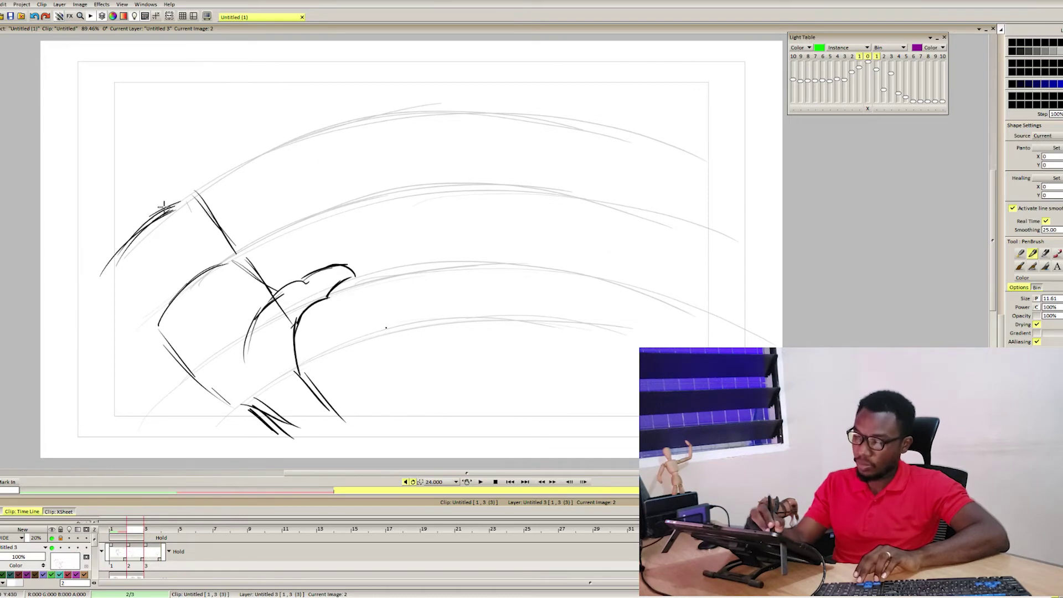
pyautogui.moveTo(119, 227); pyautogui.dragTo(158, 291)
pyautogui.moveTo(132, 230); pyautogui.dragTo(172, 280)
pyautogui.moveTo(105, 277); pyautogui.dragTo(160, 332)
pyautogui.moveTo(145, 215); pyautogui.dragTo(191, 278)
pyautogui.moveTo(164, 207)
pyautogui.mouseDown()
pyautogui.moveTo(207, 268)
pyautogui.moveTo(226, 257)
pyautogui.mouseUp()
# - On frame 3, draw the right-leaning hand's thumb and four fingers, and strengthen the edge running down to the forearm
pyautogui.press('Right')
pyautogui.moveTo(676, 321); pyautogui.dragTo(776, 318)
pyautogui.moveTo(695, 288); pyautogui.dragTo(775, 317)
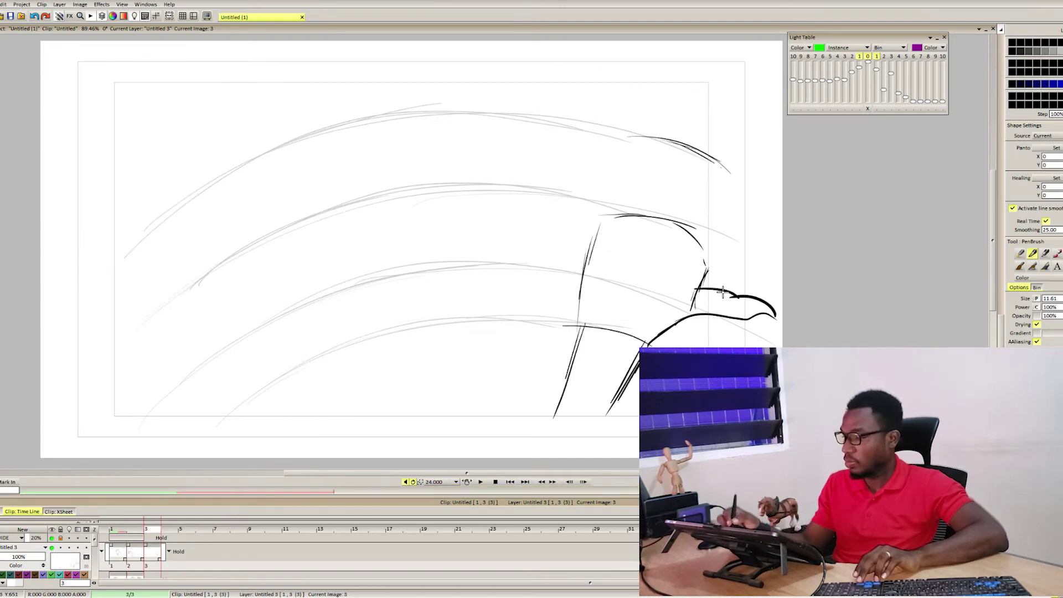
pyautogui.moveTo(604, 218); pyautogui.dragTo(627, 184)
pyautogui.moveTo(631, 145); pyautogui.dragTo(617, 228)
pyautogui.moveTo(676, 126); pyautogui.dragTo(655, 223)
pyautogui.moveTo(711, 134); pyautogui.dragTo(672, 225)
pyautogui.moveTo(729, 176); pyautogui.dragTo(700, 260)
pyautogui.moveTo(600, 219); pyautogui.dragTo(584, 288)
pyautogui.moveTo(582, 293); pyautogui.dragTo(559, 384)
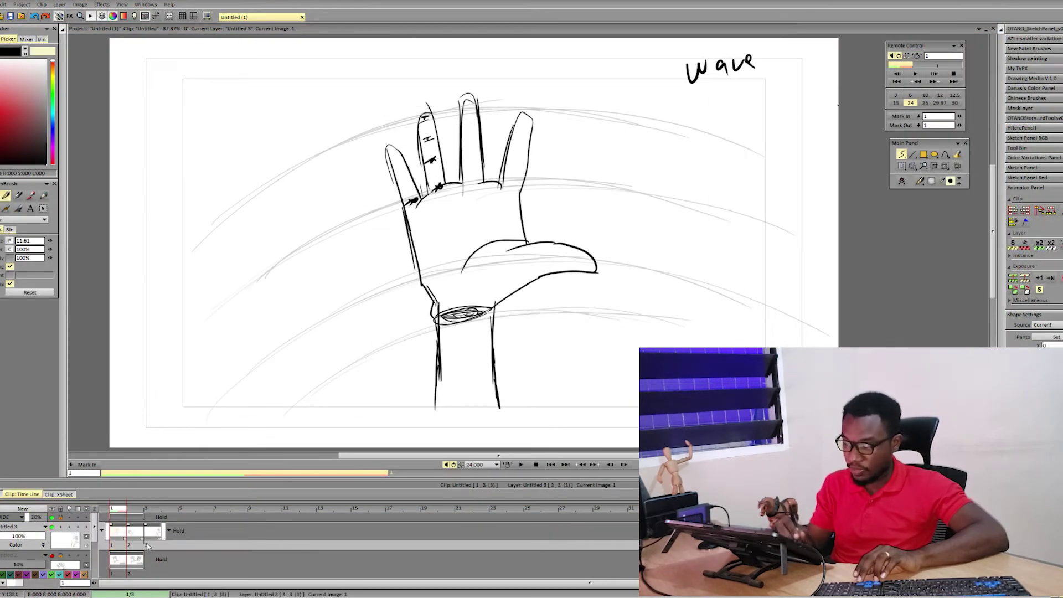
# - Extend the exposure of all three hand drawings to two frames each and play back the wave
pyautogui.doubleClick(119, 545)
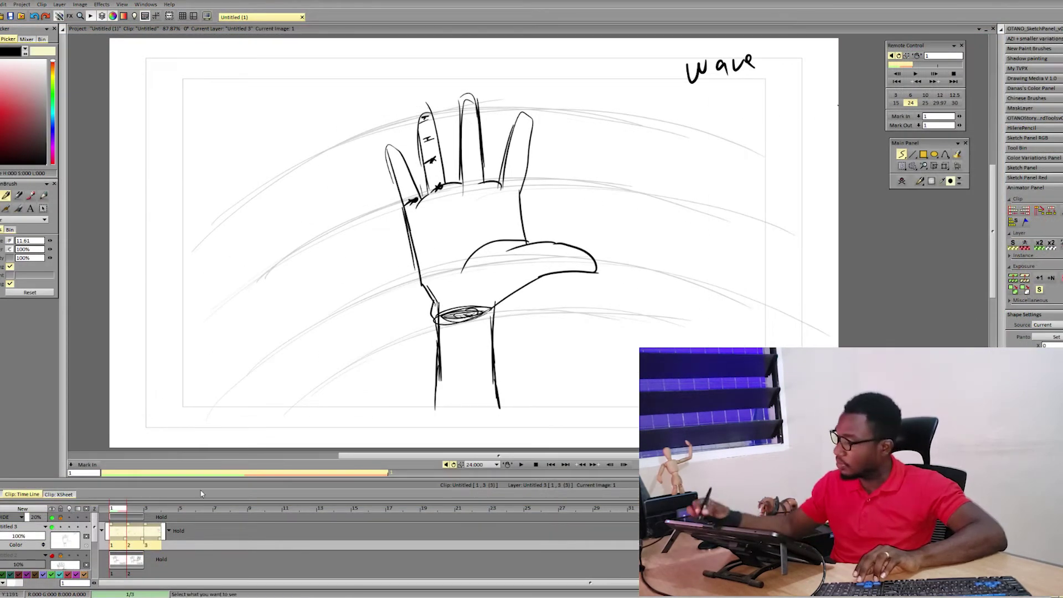
pyautogui.click(1040, 280)
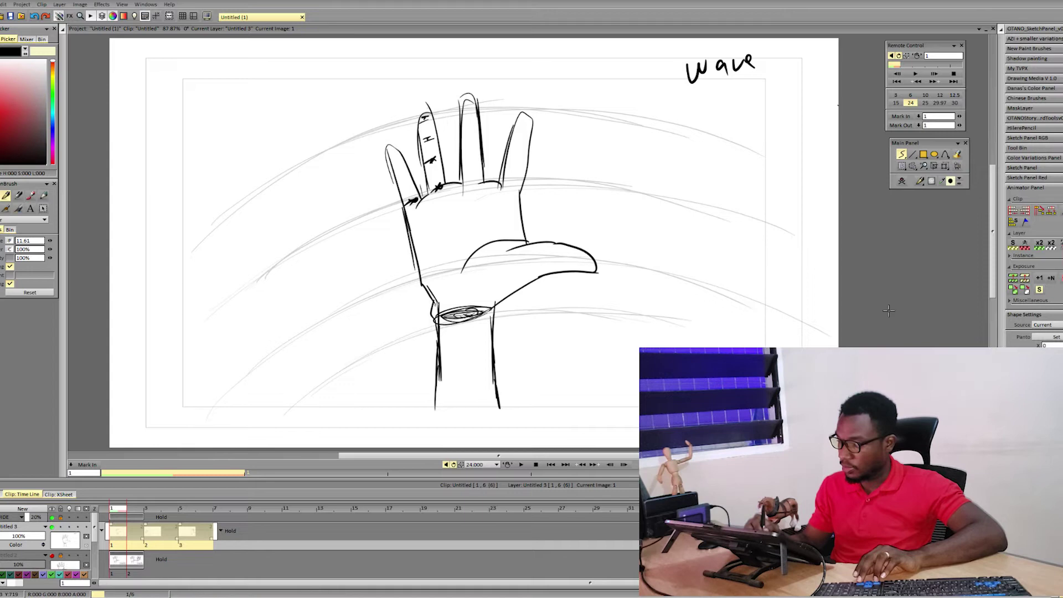
pyautogui.click(521, 464)
pyautogui.click(522, 464)
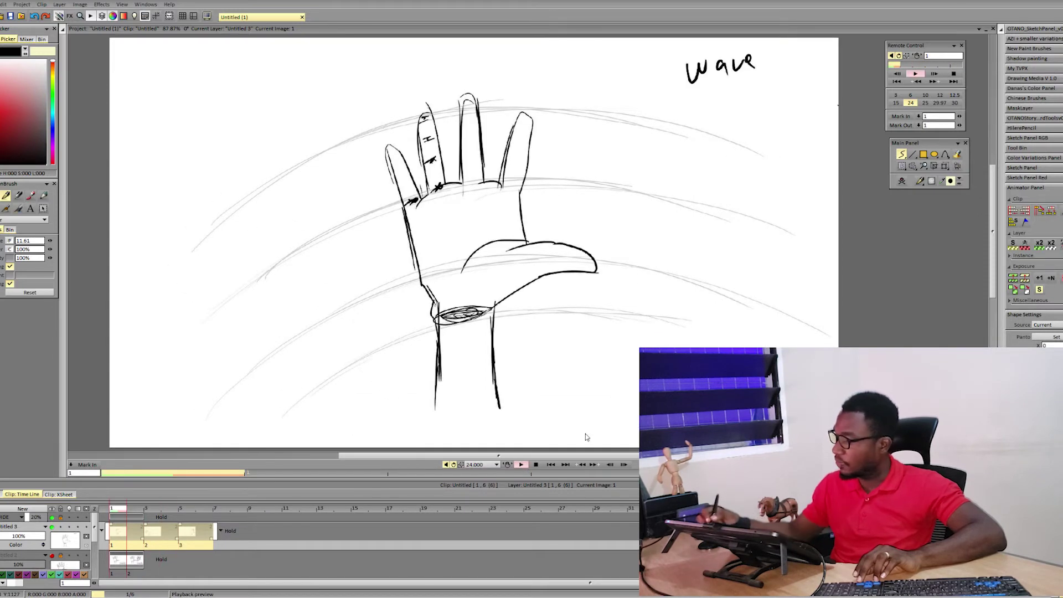
# - Extend the exposure of all three hand drawings to four frames each and play back the slower wave
pyautogui.click(1040, 280)
pyautogui.click(1040, 279)
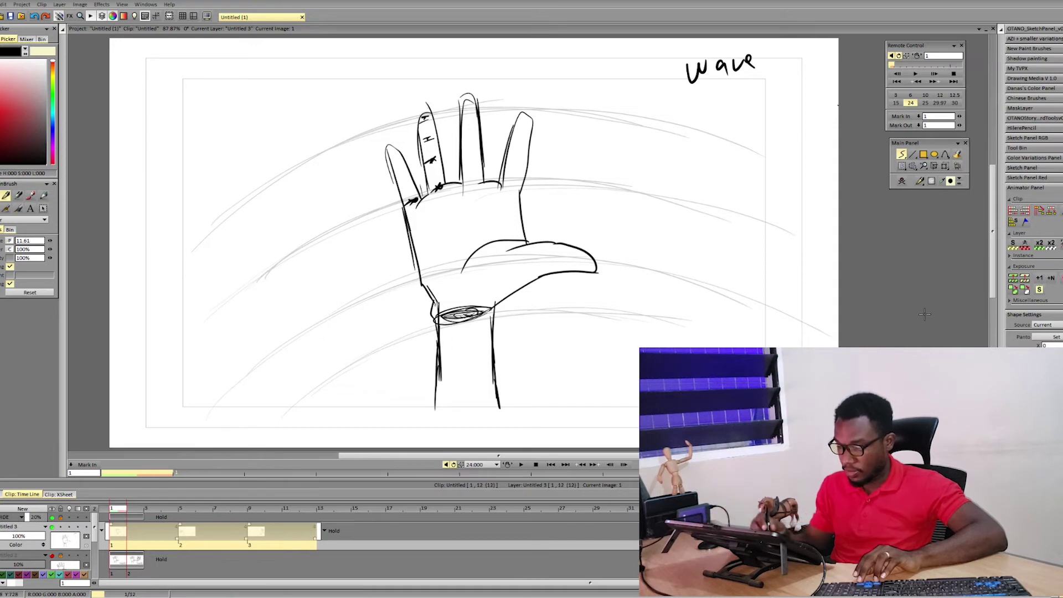
pyautogui.click(521, 464)
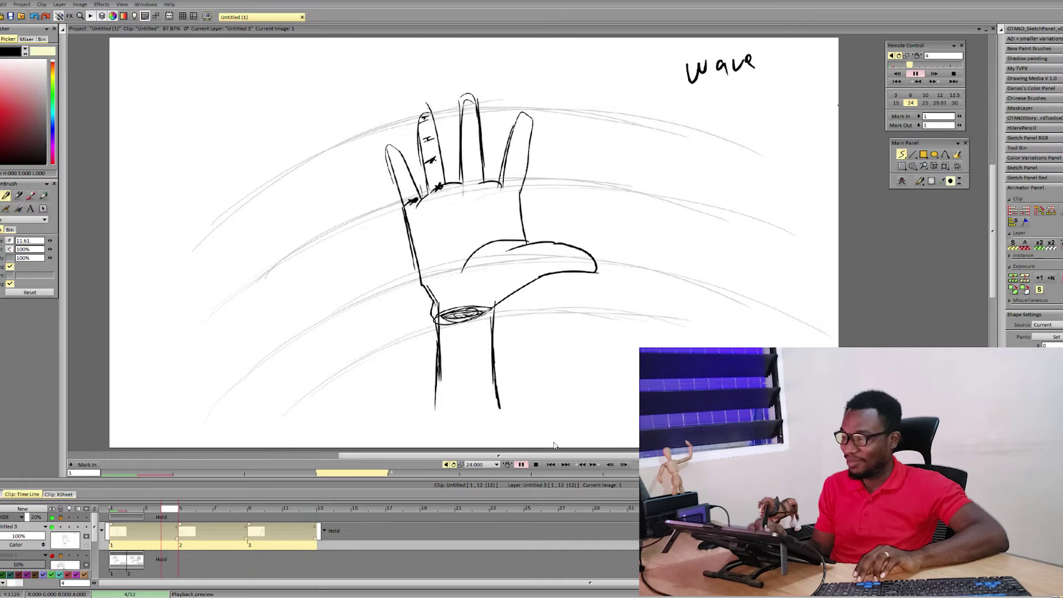
pyautogui.click(534, 466)
pyautogui.click(165, 512)
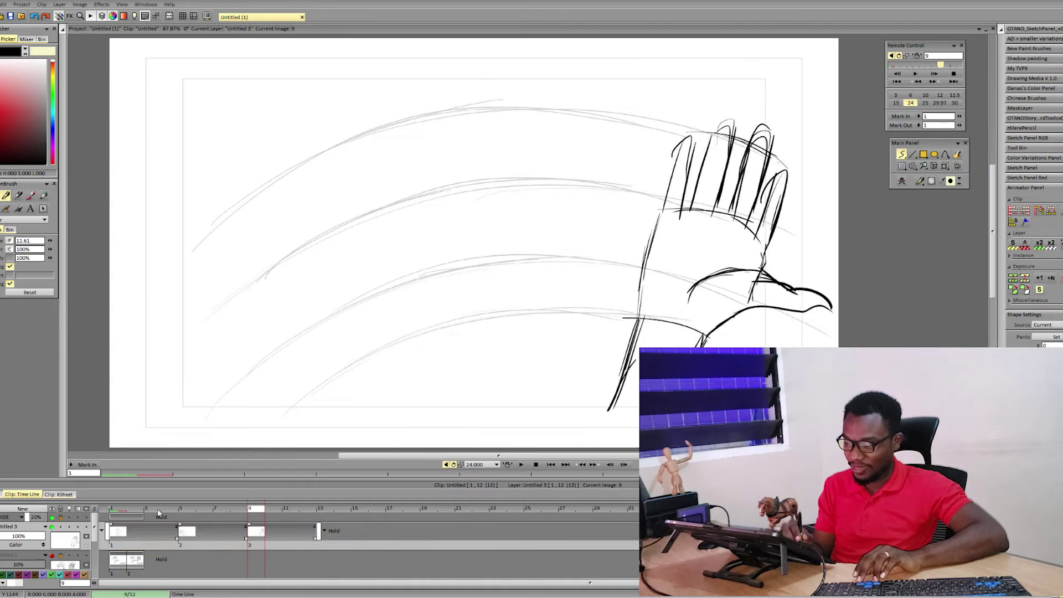
# - Select all three hand drawings and reset their exposure to two frames each
pyautogui.moveTo(271, 550); pyautogui.dragTo(116, 547)
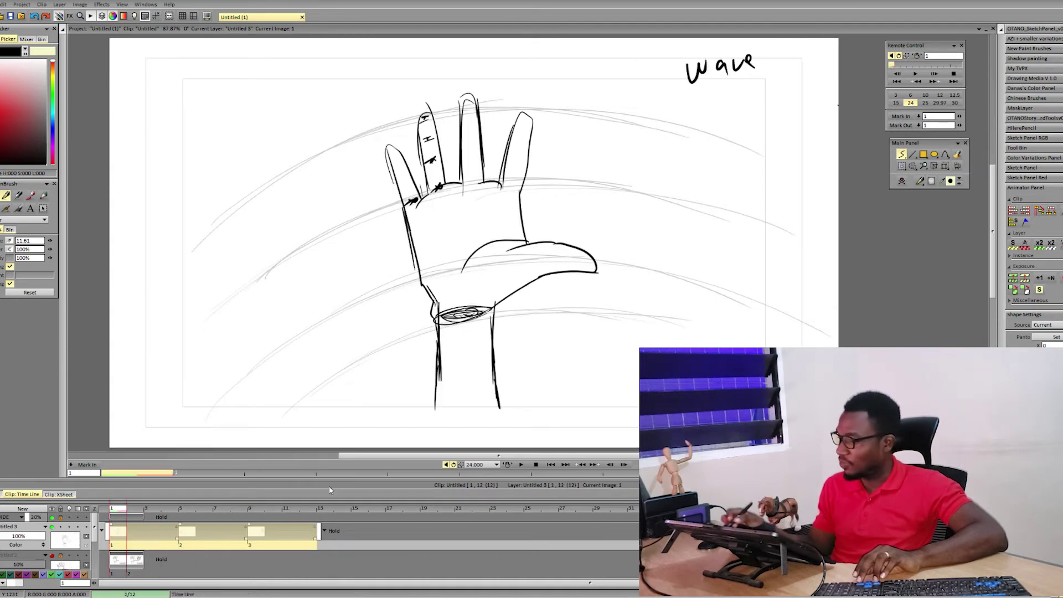
pyautogui.click(1059, 278)
pyautogui.click(1059, 278)
pyautogui.click(1059, 278)
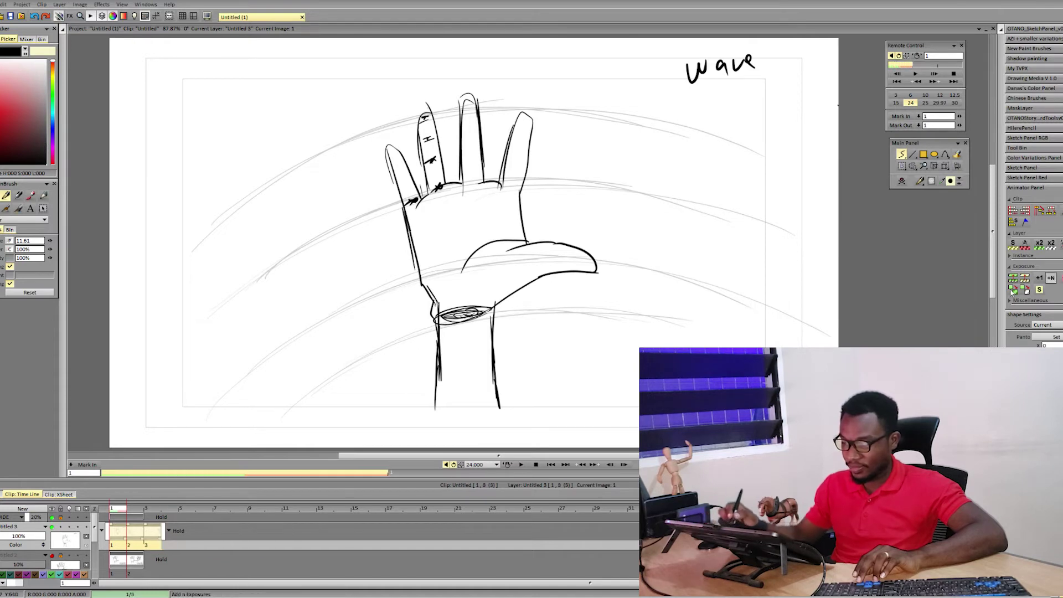
pyautogui.click(1051, 278)
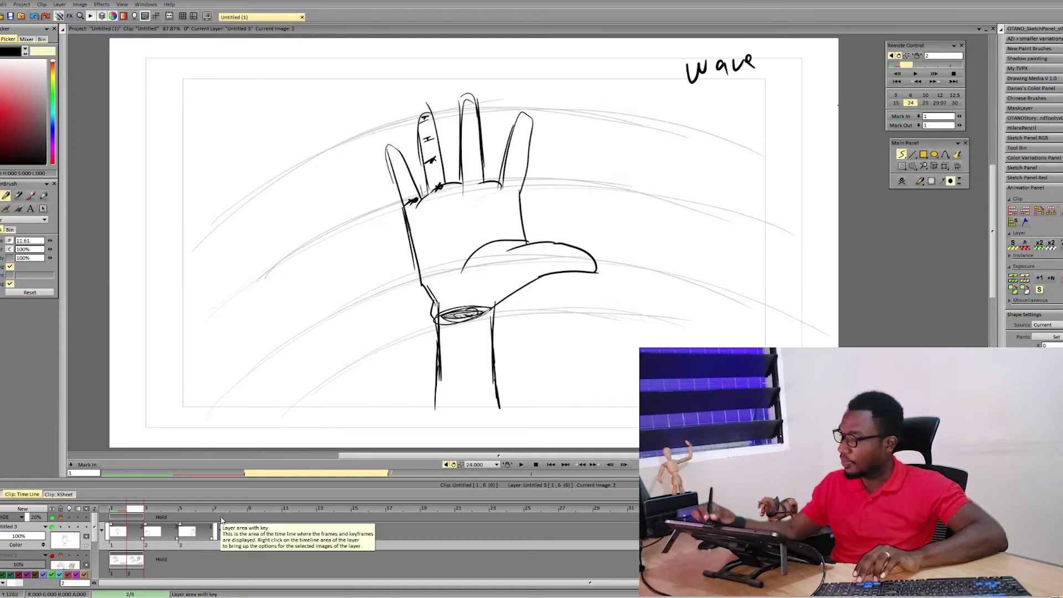
# - Insert a blank in-between drawing on frame 2 and show the neighbouring poses with the light table
pyautogui.press('Insert')
pyautogui.press('l')
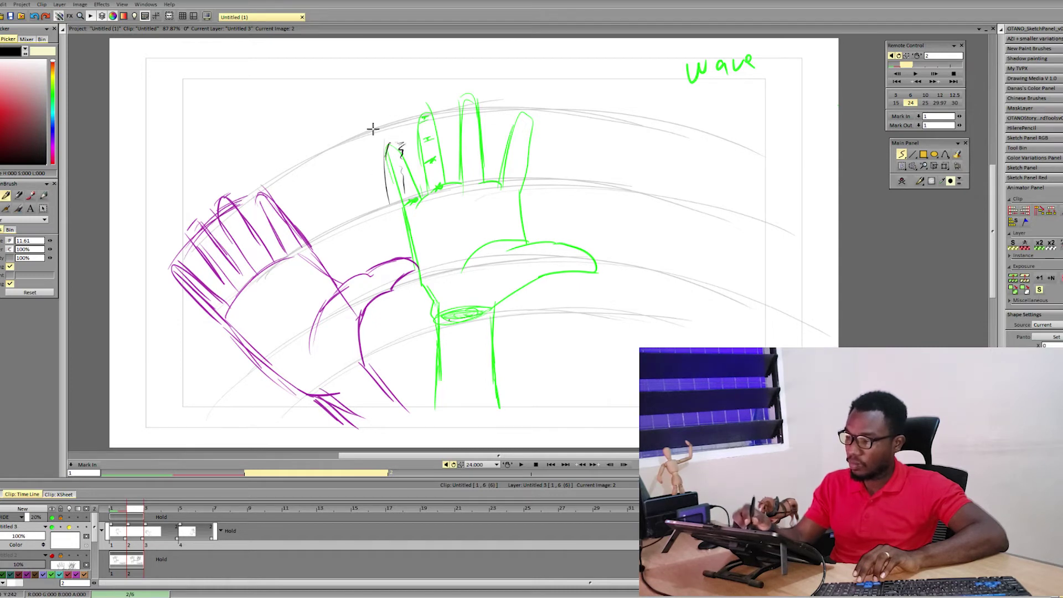
pyautogui.moveTo(379, 136); pyautogui.dragTo(382, 216)
pyautogui.moveTo(346, 142); pyautogui.dragTo(343, 222)
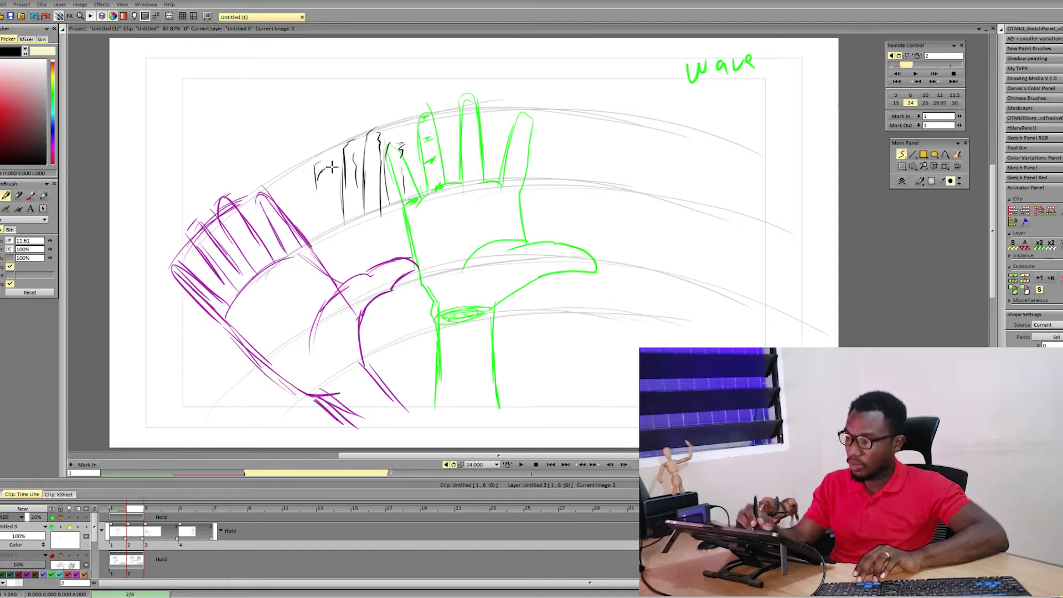
pyautogui.moveTo(318, 176); pyautogui.dragTo(322, 235)
pyautogui.moveTo(338, 170); pyautogui.dragTo(335, 222)
pyautogui.click(902, 181)
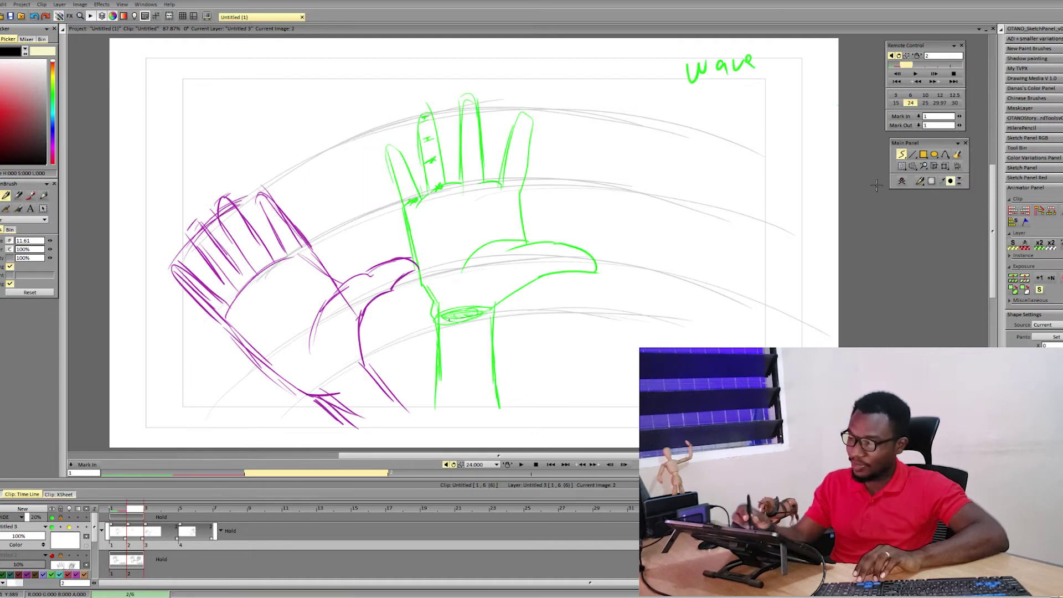
# - On frame 2, draw zigzag smear strokes along the arcs, linking the upright hand's fingers to the left-leaning hand's fingers
pyautogui.moveTo(400, 187); pyautogui.dragTo(411, 201)
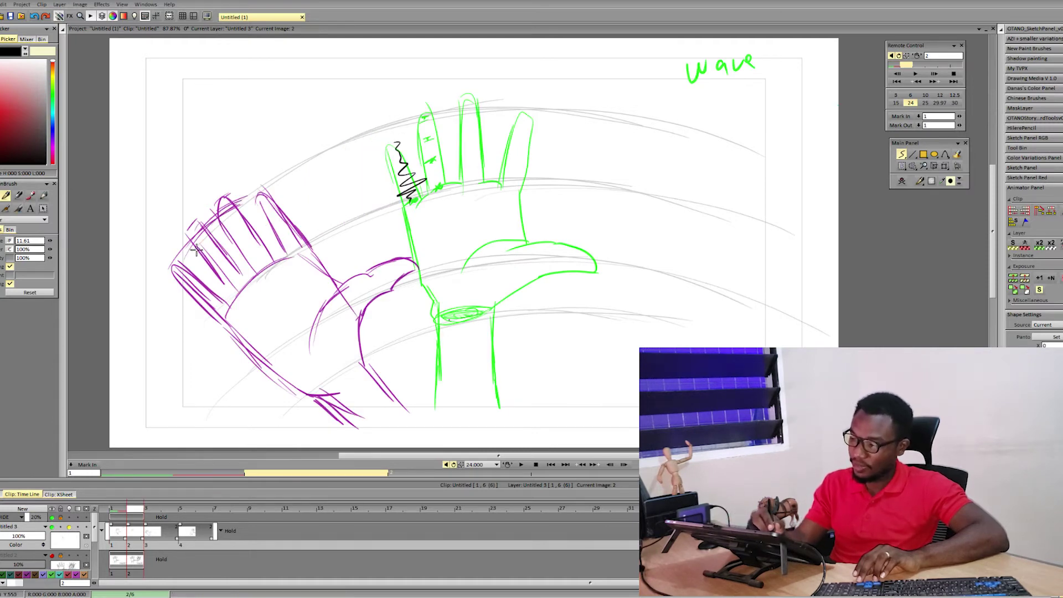
pyautogui.moveTo(196, 250); pyautogui.dragTo(240, 289)
pyautogui.moveTo(397, 143); pyautogui.dragTo(393, 194)
pyautogui.moveTo(348, 157)
pyautogui.mouseDown()
pyautogui.moveTo(353, 194)
pyautogui.moveTo(376, 221)
pyautogui.mouseUp()
pyautogui.moveTo(355, 152)
pyautogui.mouseDown()
pyautogui.moveTo(304, 163)
pyautogui.moveTo(338, 247)
pyautogui.mouseUp()
pyautogui.moveTo(269, 202); pyautogui.dragTo(316, 256)
pyautogui.moveTo(255, 196)
pyautogui.mouseDown()
pyautogui.moveTo(228, 213)
pyautogui.moveTo(279, 261)
pyautogui.mouseUp()
pyautogui.moveTo(195, 245); pyautogui.dragTo(279, 263)
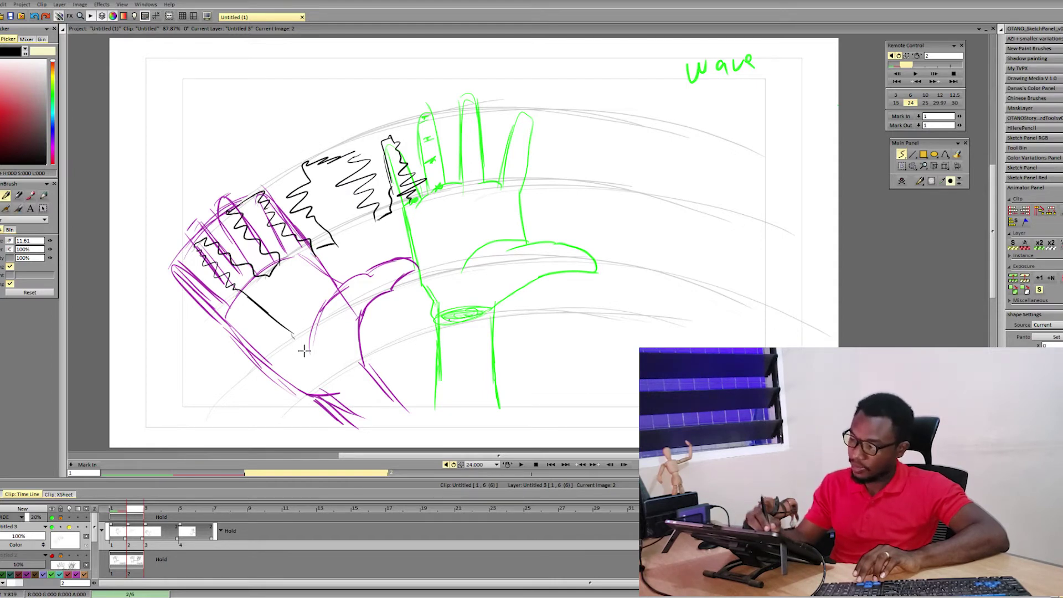
# - Complete the frame 2 smear with strokes for the palm, thumb and both forearm edges
pyautogui.moveTo(327, 349); pyautogui.dragTo(357, 363)
pyautogui.moveTo(448, 258)
pyautogui.mouseDown()
pyautogui.moveTo(542, 238)
pyautogui.moveTo(449, 317)
pyautogui.mouseUp()
pyautogui.moveTo(357, 363); pyautogui.dragTo(394, 413)
# - Insert a blank in-between drawing on frame 4 and flip through the neighbouring frames
pyautogui.press('Right')
pyautogui.press('Right')
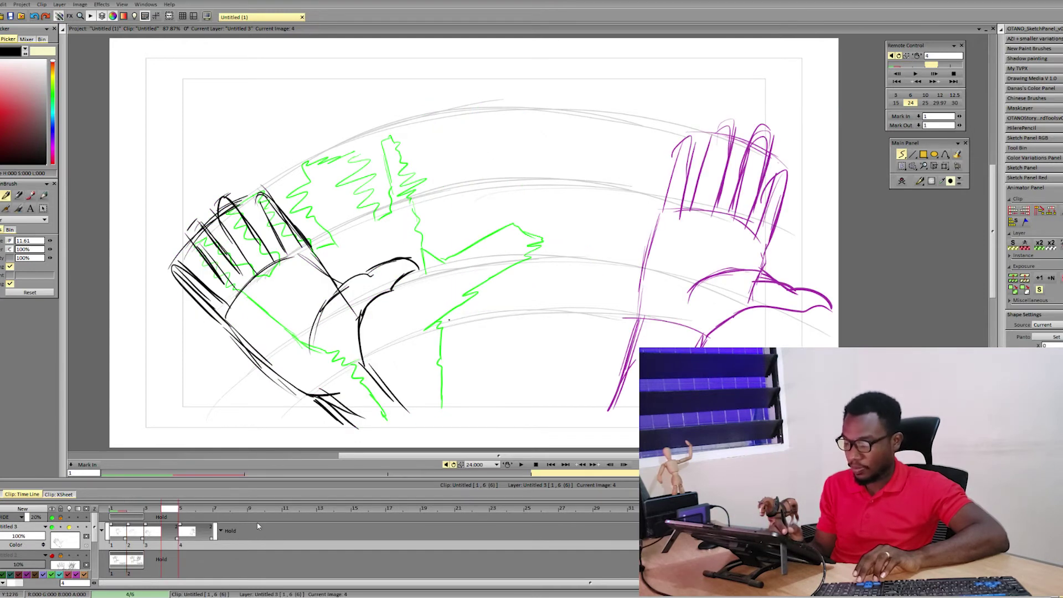
pyautogui.click(901, 182)
pyautogui.press('Right')
pyautogui.press('Left')
pyautogui.press('Left')
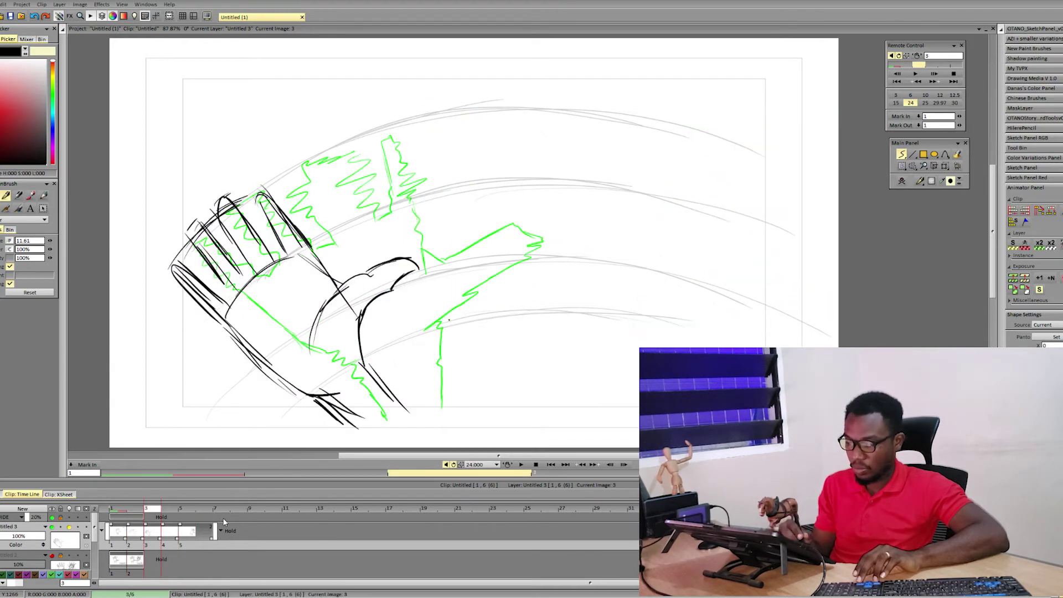
# - Turn off the light table, flip through the frames, and trim the hand layer to end at frame 5
pyautogui.press('l')
pyautogui.press('Left')
pyautogui.press('Left')
pyautogui.press('Right')
pyautogui.press('Right')
pyautogui.press('Right')
pyautogui.moveTo(180, 525)
pyautogui.mouseDown()
pyautogui.moveTo(171, 526)
pyautogui.moveTo(182, 538)
pyautogui.moveTo(181, 526)
pyautogui.mouseUp()
pyautogui.press('Left')
pyautogui.press('Right')
pyautogui.press('Insert')
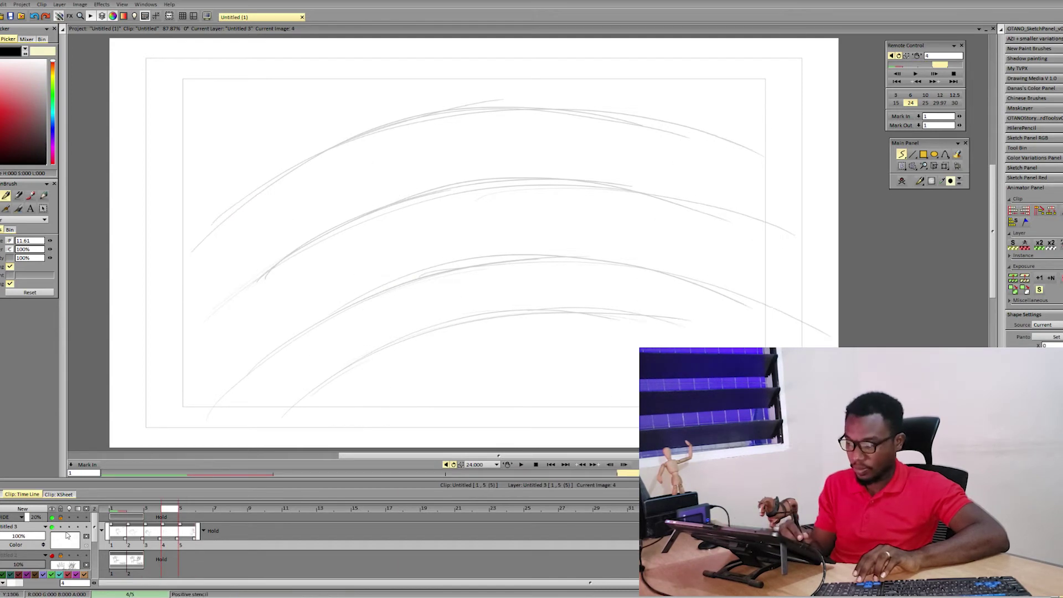
# - On frame 4, turn on the light table and draw a smear stretching between the left-leaning and right-leaning hands along the arcs
pyautogui.press('l')
pyautogui.moveTo(212, 230)
pyautogui.mouseDown()
pyautogui.moveTo(213, 260)
pyautogui.moveTo(370, 354)
pyautogui.moveTo(403, 408)
pyautogui.mouseUp()
pyautogui.moveTo(612, 411)
pyautogui.mouseDown()
pyautogui.moveTo(677, 325)
pyautogui.moveTo(772, 278)
pyautogui.moveTo(720, 195)
pyautogui.mouseUp()
pyautogui.moveTo(719, 158)
pyautogui.mouseDown()
pyautogui.moveTo(641, 194)
pyautogui.moveTo(518, 183)
pyautogui.mouseUp()
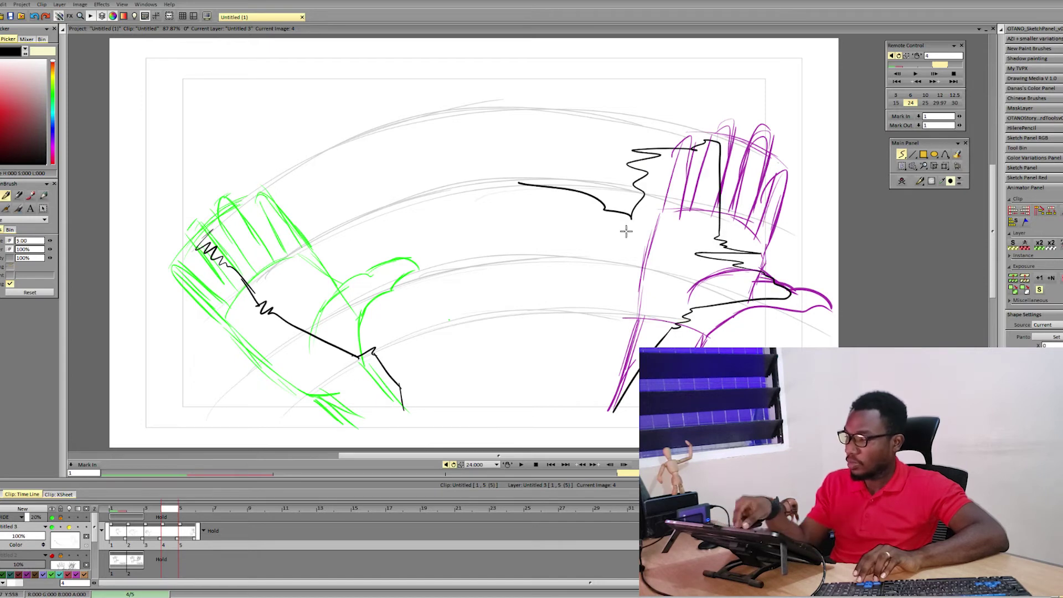
pyautogui.moveTo(597, 208); pyautogui.dragTo(457, 179)
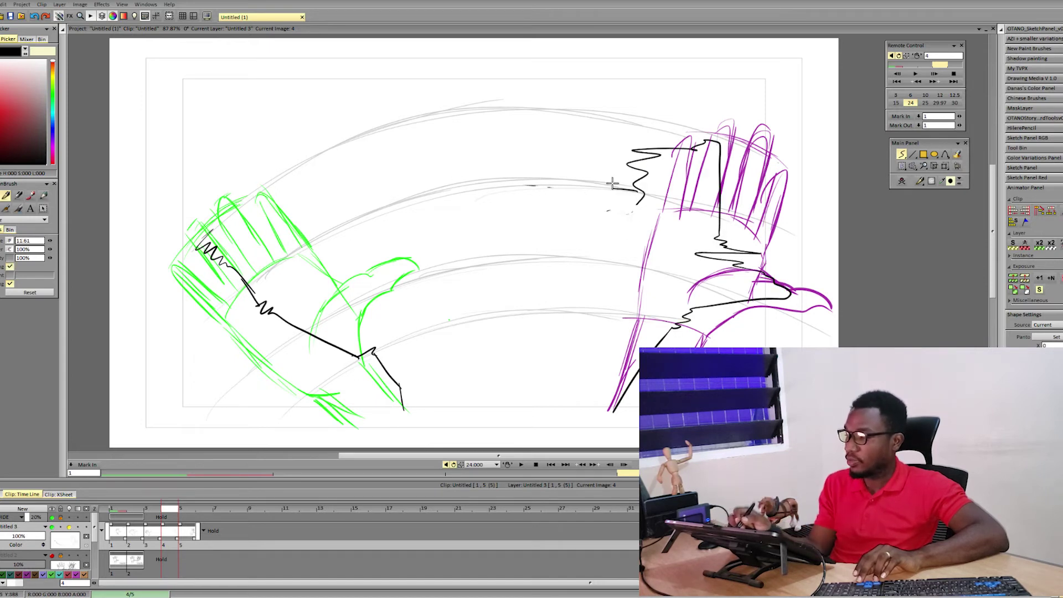
pyautogui.moveTo(612, 184); pyautogui.dragTo(593, 144)
pyautogui.moveTo(521, 124); pyautogui.dragTo(485, 168)
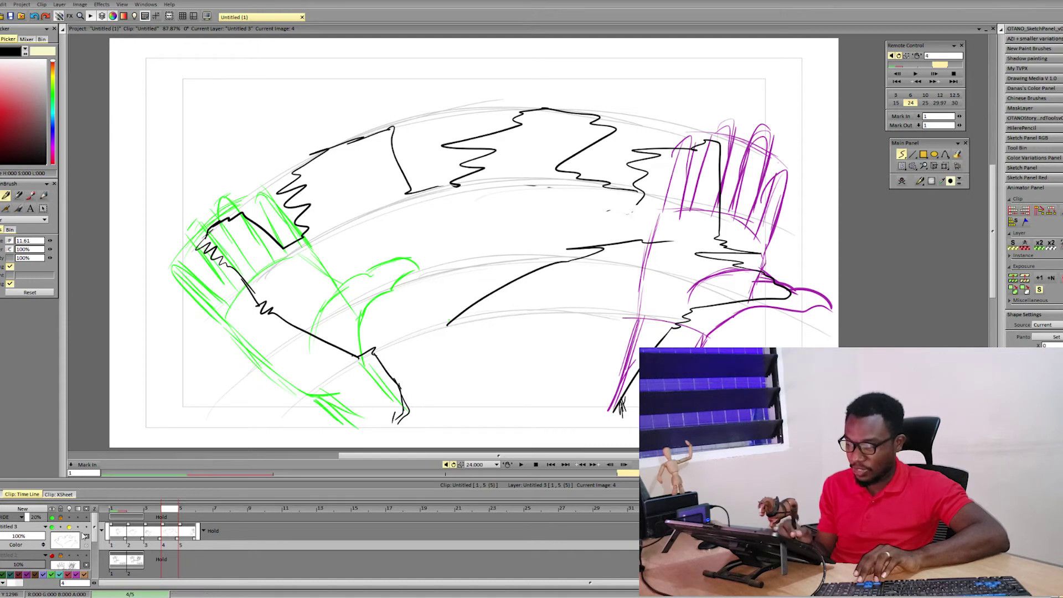
# - Extend the exposure of all five drawings to three frames each, turn off the light table, and play back the wave
pyautogui.moveTo(188, 545); pyautogui.dragTo(113, 545)
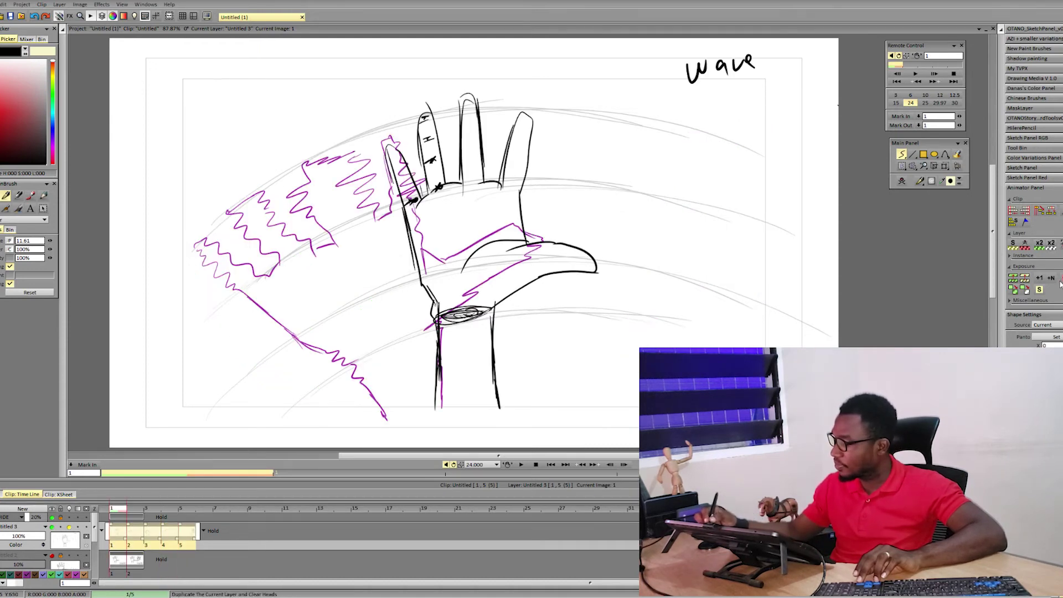
pyautogui.click(1041, 278)
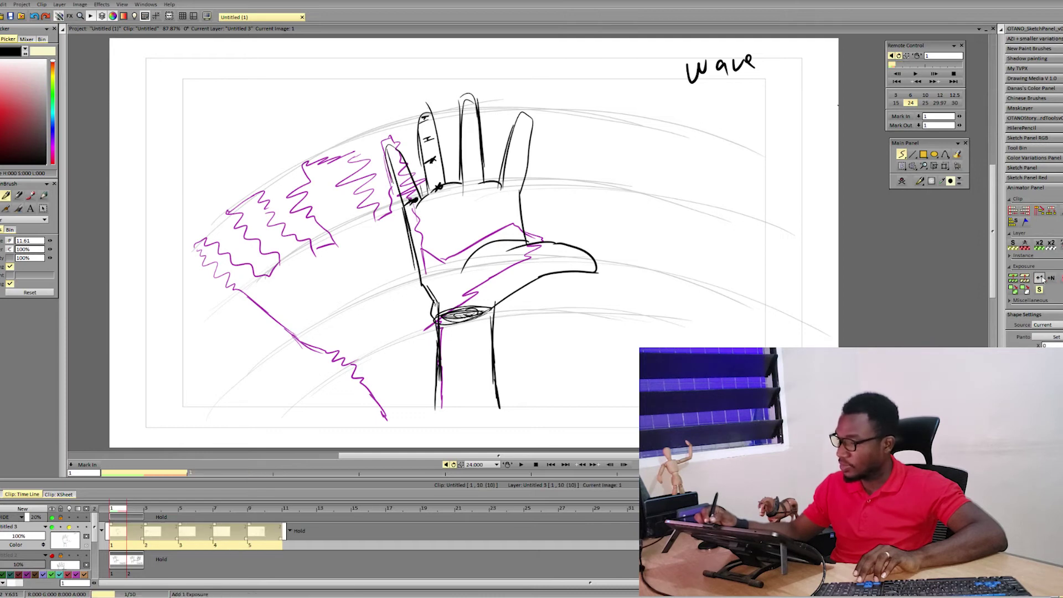
pyautogui.click(1041, 278)
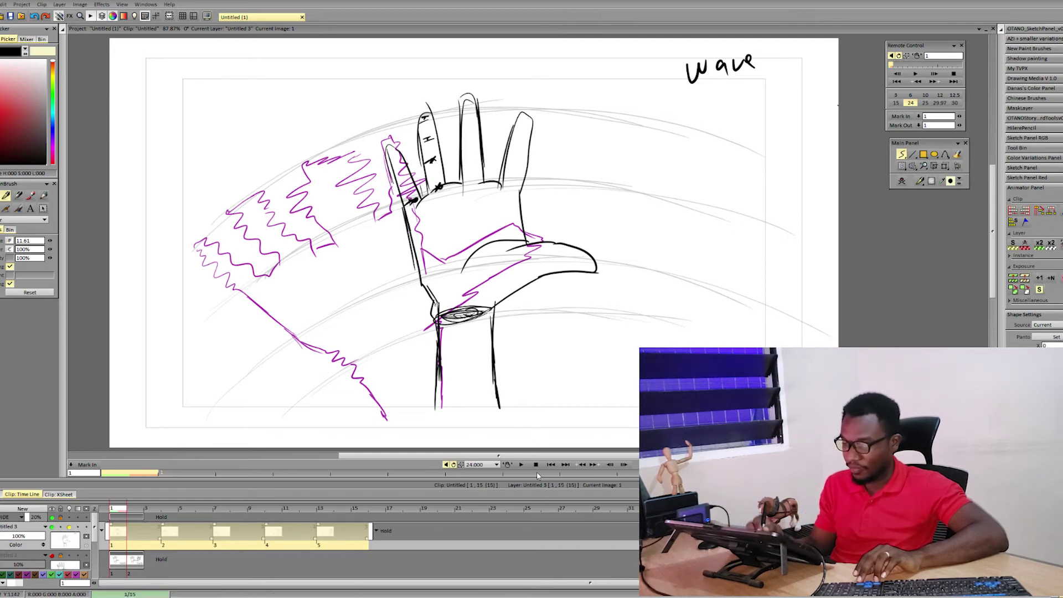
pyautogui.click(69, 528)
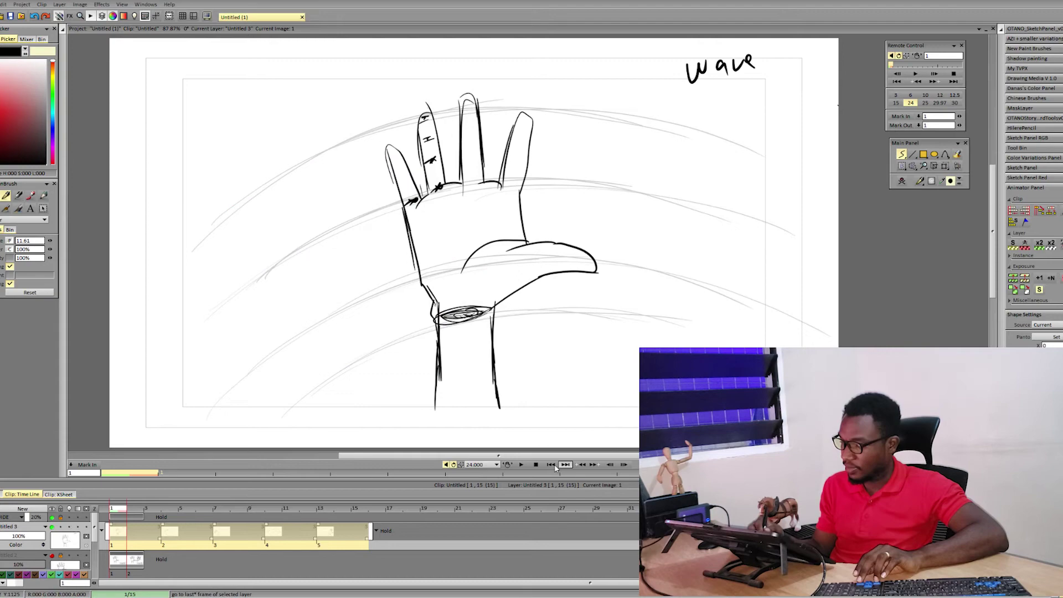
pyautogui.click(521, 466)
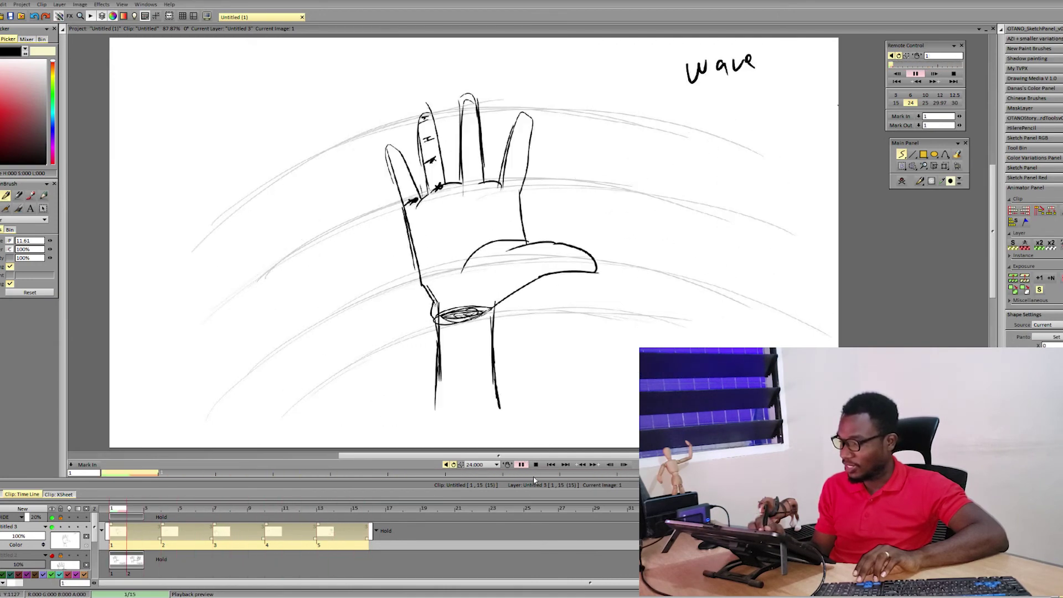
# - Reduce the exposure of all five drawings to two frames each and play back the wave
pyautogui.click(1060, 278)
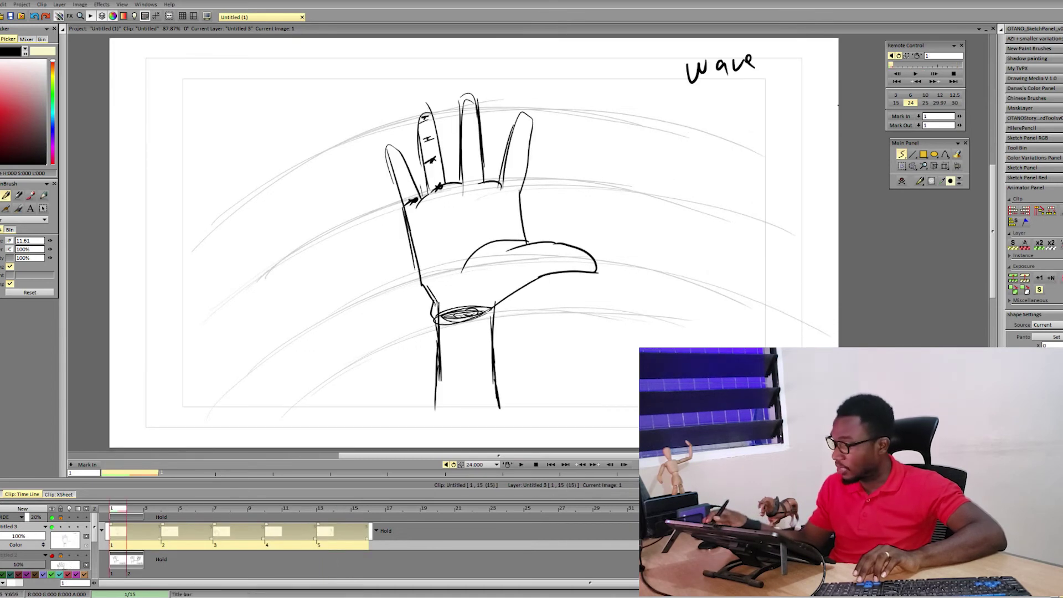
pyautogui.click(523, 465)
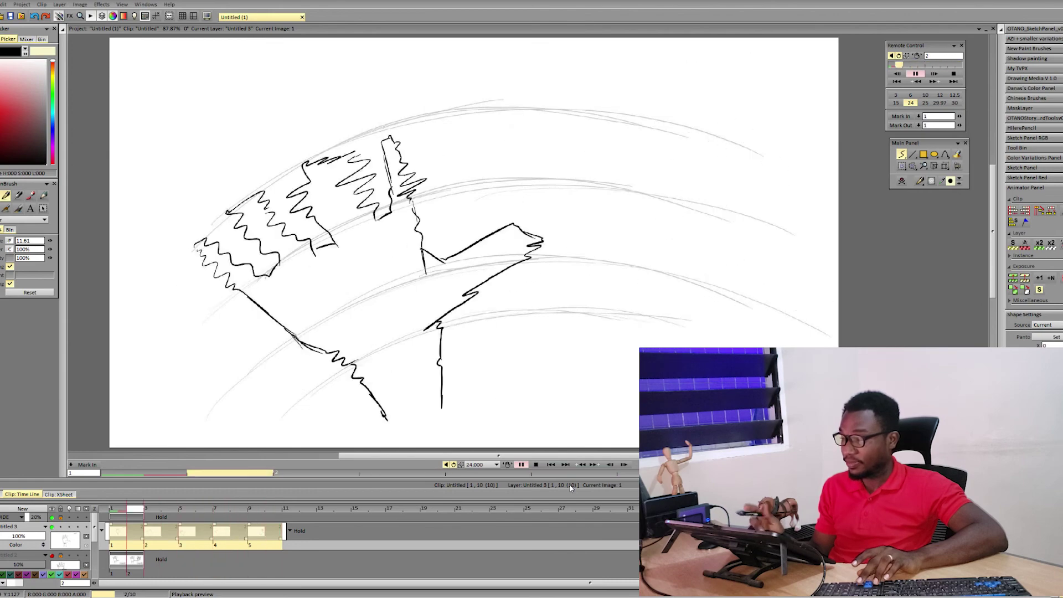
pyautogui.click(521, 464)
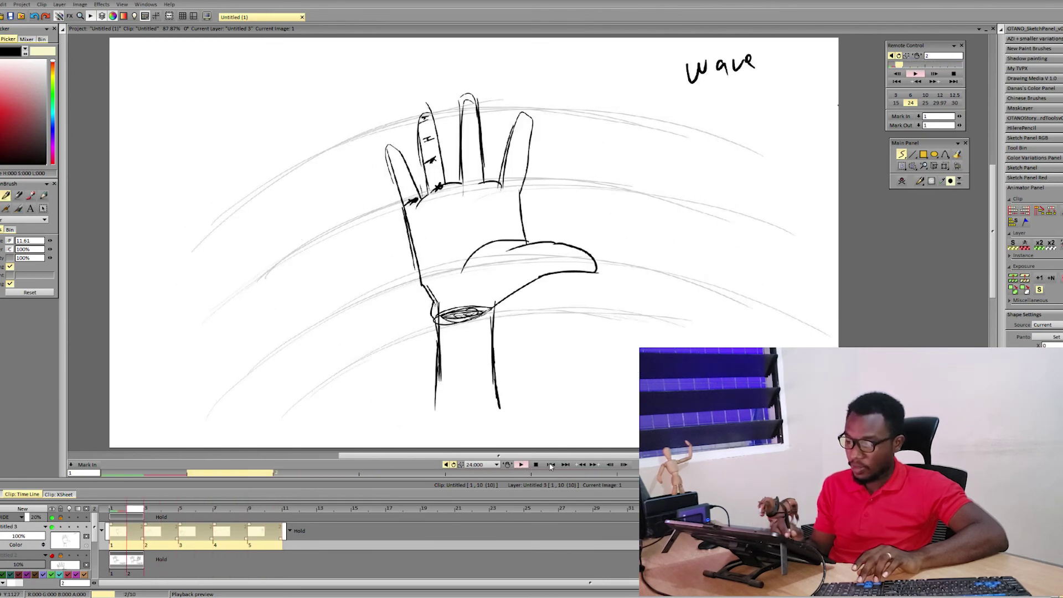